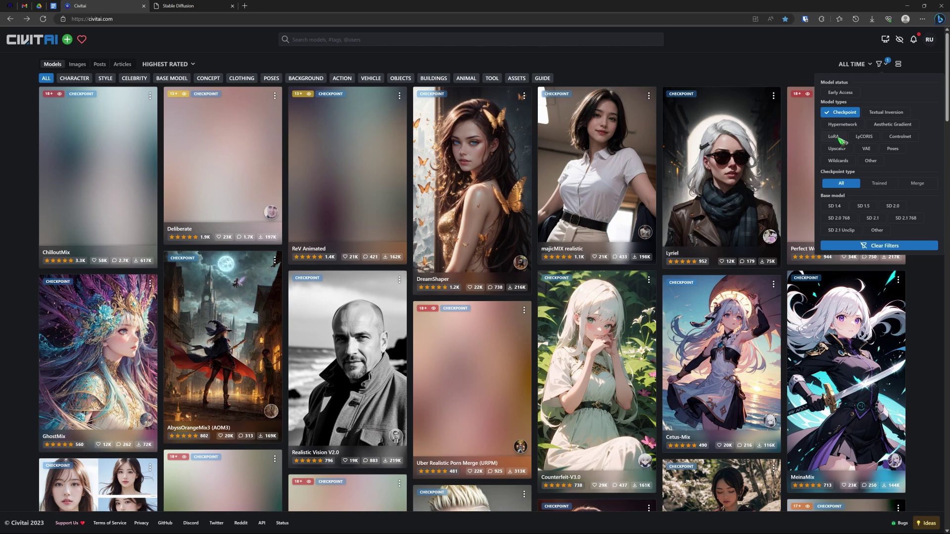
Filter Civitai's listing to LoRA only by enabling LoRA and deselecting Checkpoint
click(840, 141)
scroll(840, 141, down, 5)
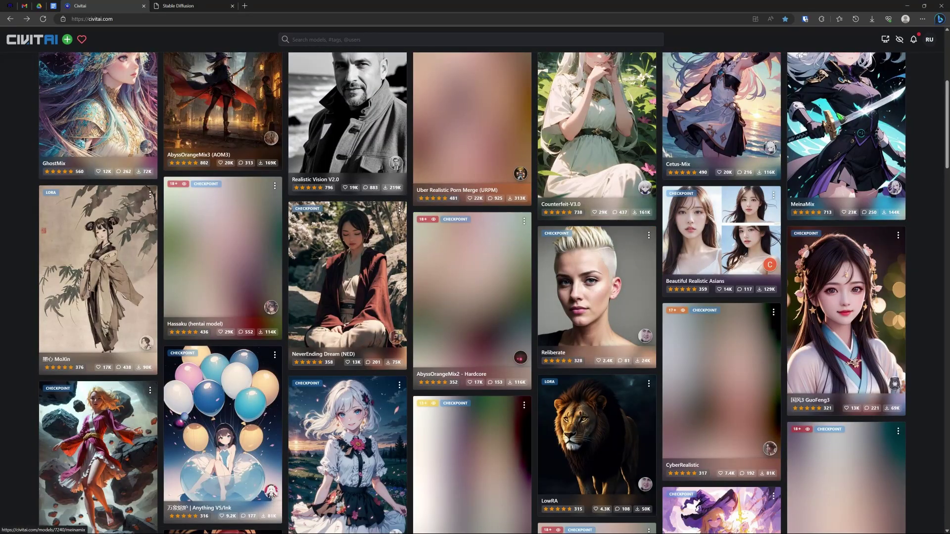
scroll(841, 128, up, 3)
click(900, 39)
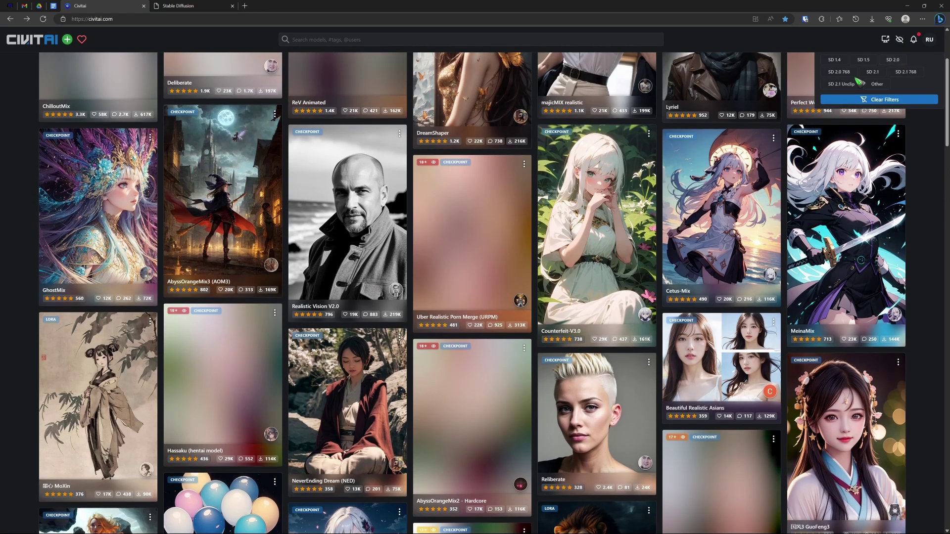
scroll(860, 81, up, 3)
click(844, 113)
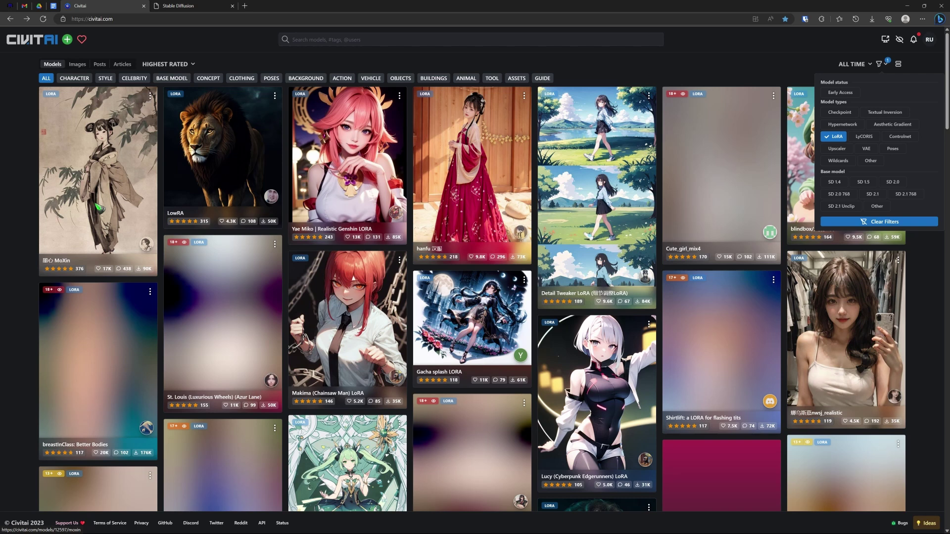
click(106, 183)
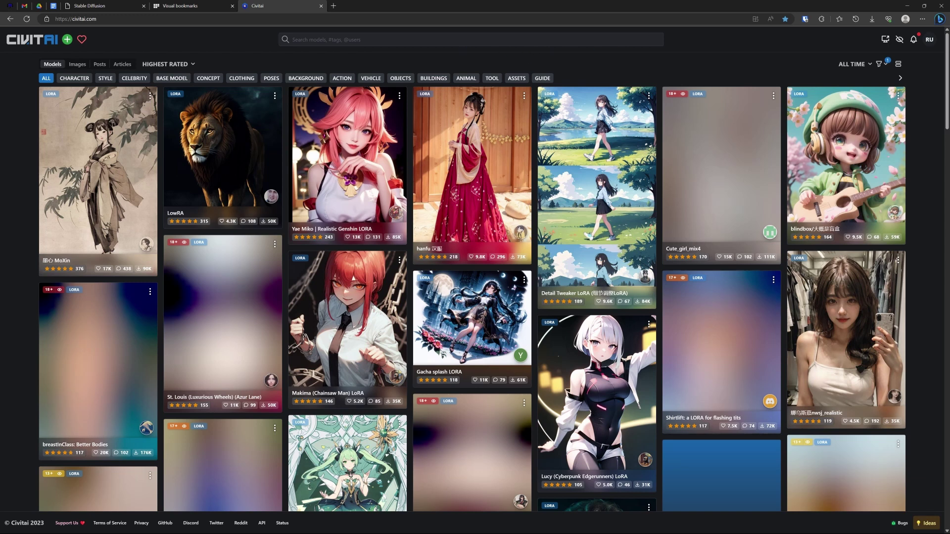
Search 'traditional chinese' and open the Style 2 version of the Modern clothing LoRA
click(470, 40)
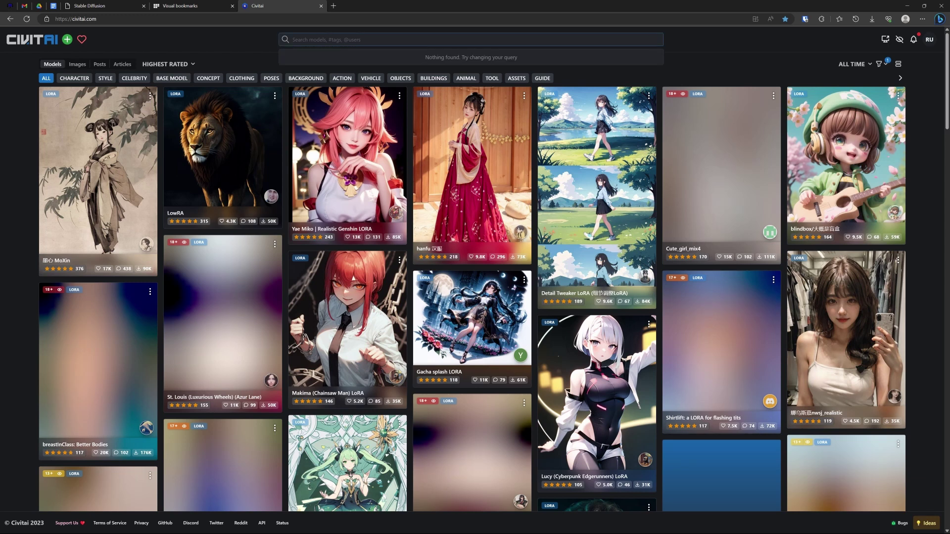
text(traditional chinese)
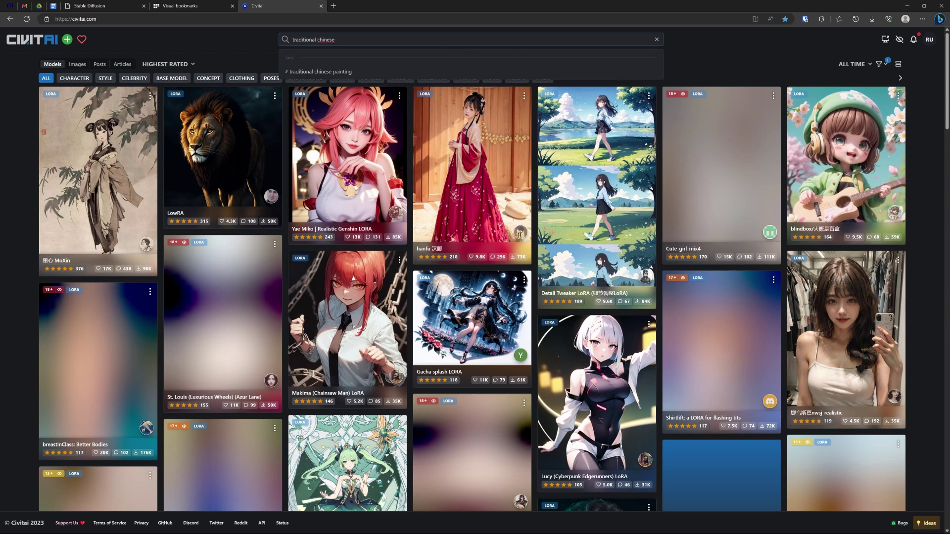
key(Return)
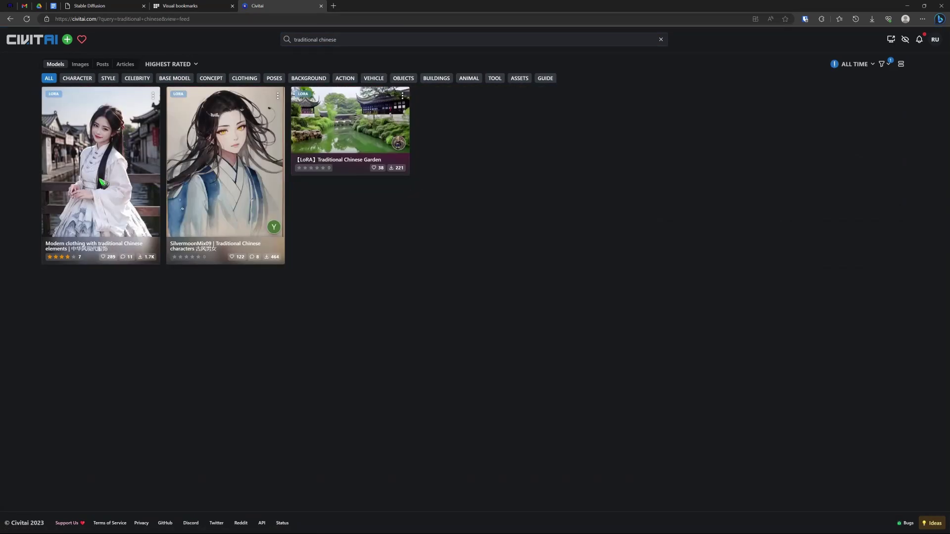
click(102, 177)
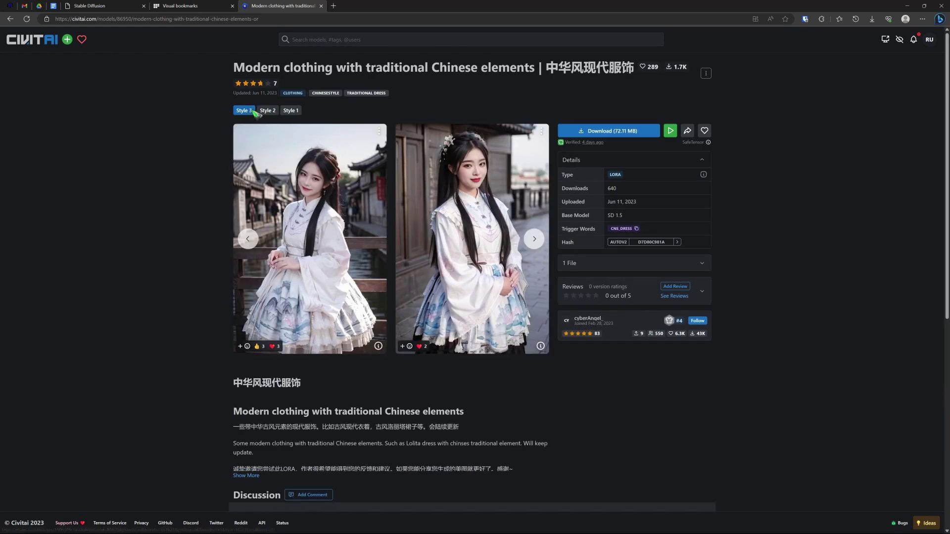
click(269, 112)
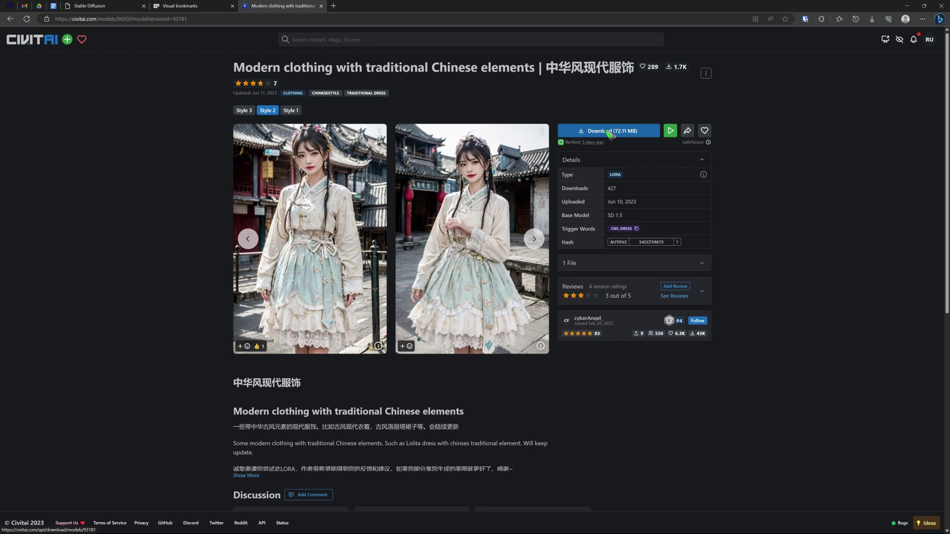
Download the 72.11 MB Style 2 file, copy the CNS_DRESS trigger word, and expand the description
click(609, 132)
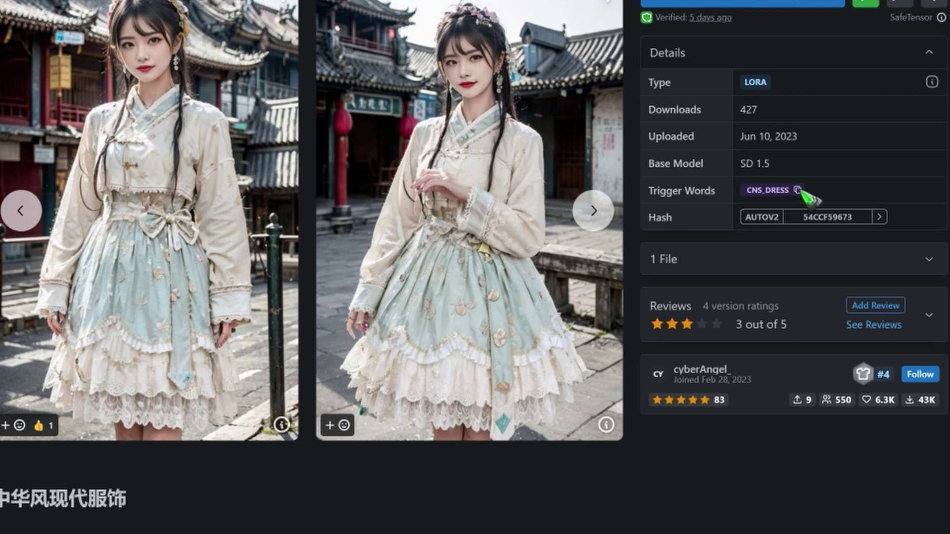
click(797, 191)
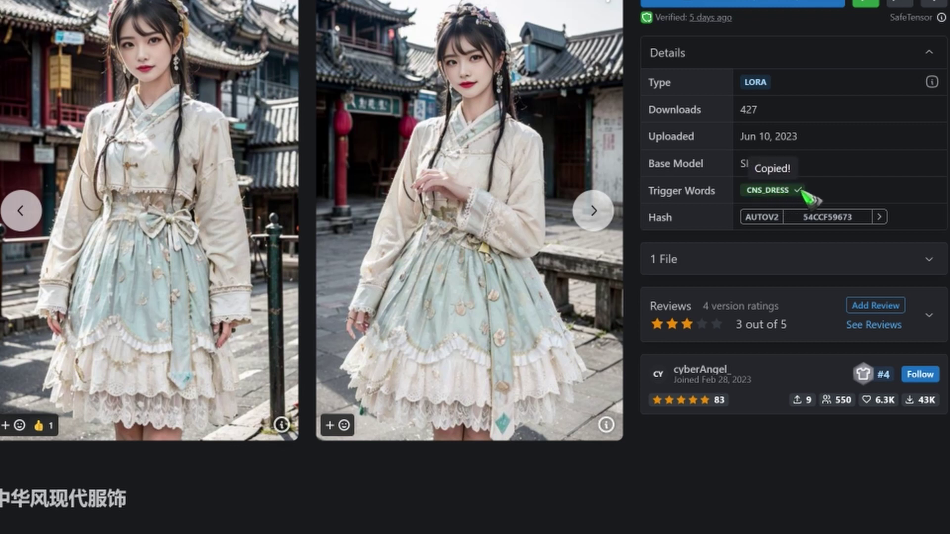
scroll(488, 503, down, 3)
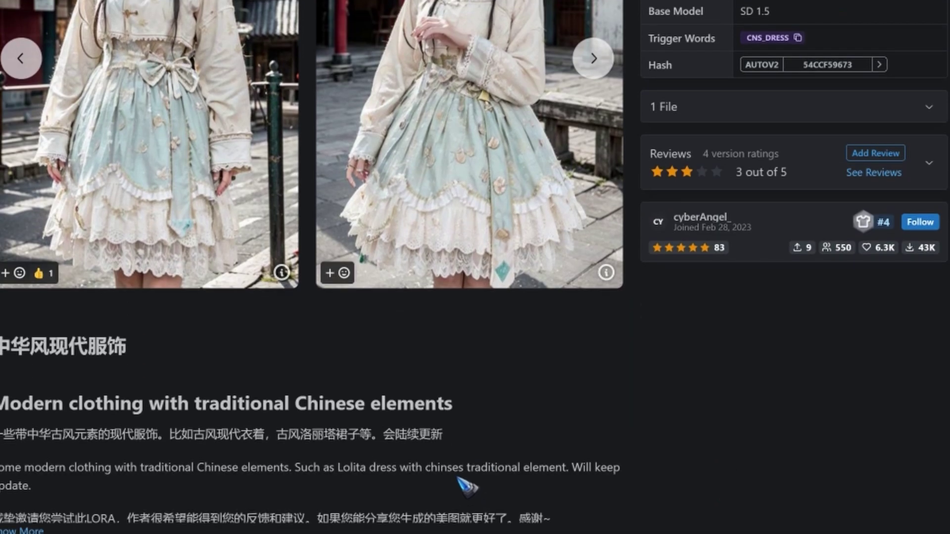
scroll(465, 487, down, 5)
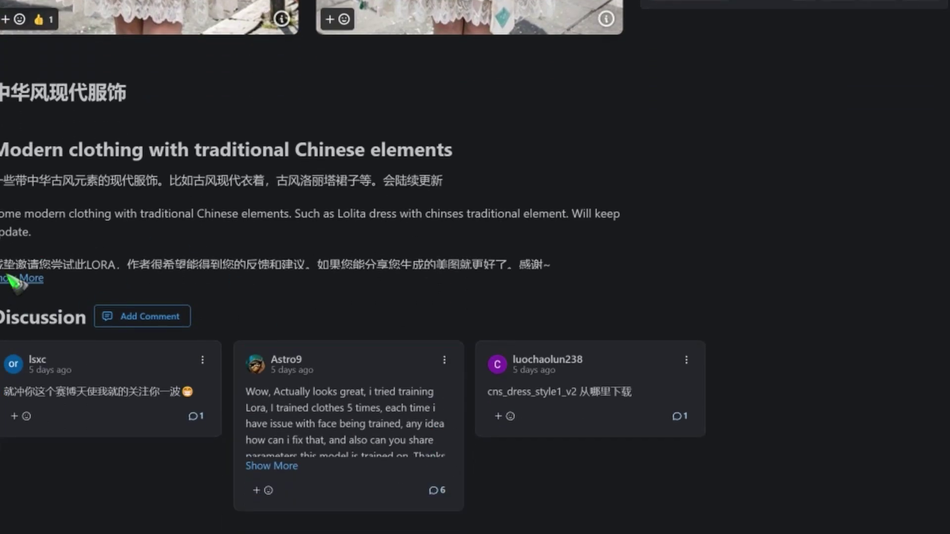
click(20, 279)
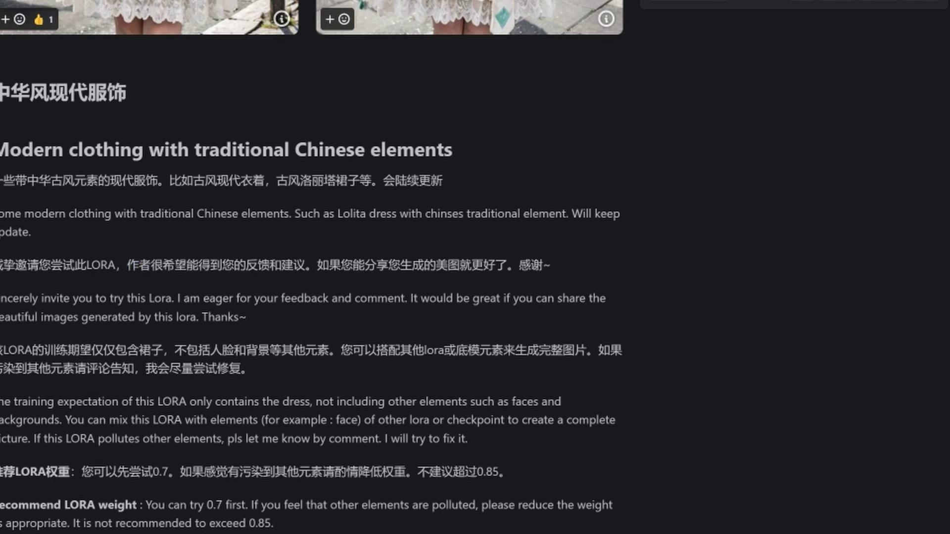
scroll(475, 268, down, 2)
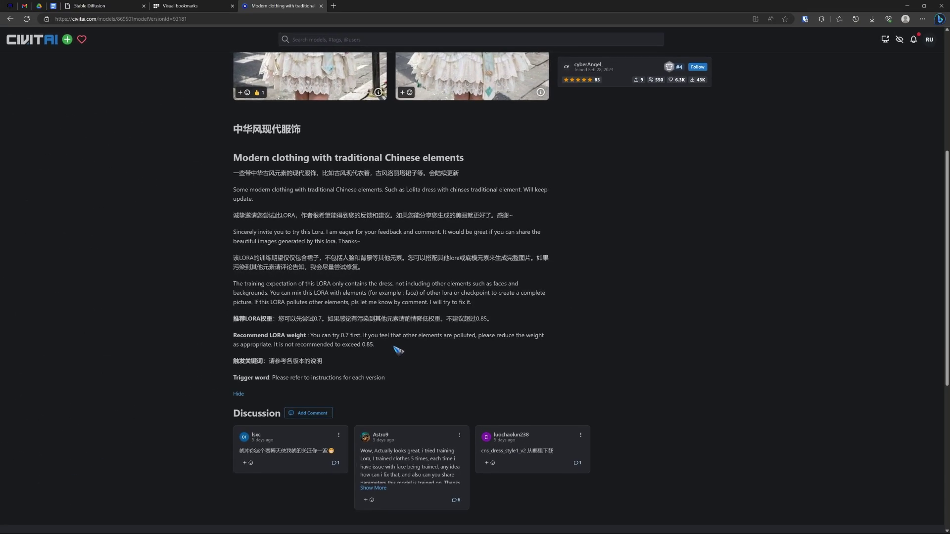
Cut the downloaded cns_dress_style2_v3.safetensors file from the Downloads folder
key(super+e)
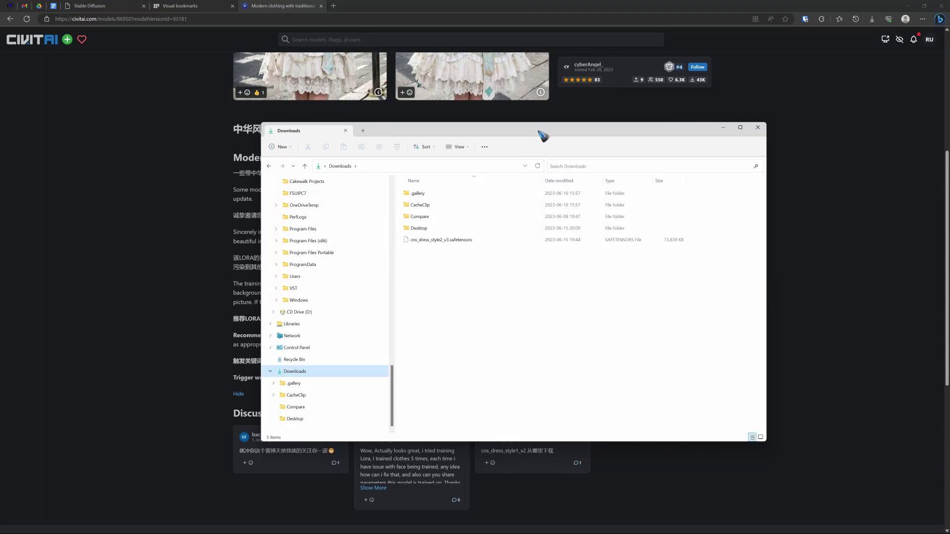
click(436, 241)
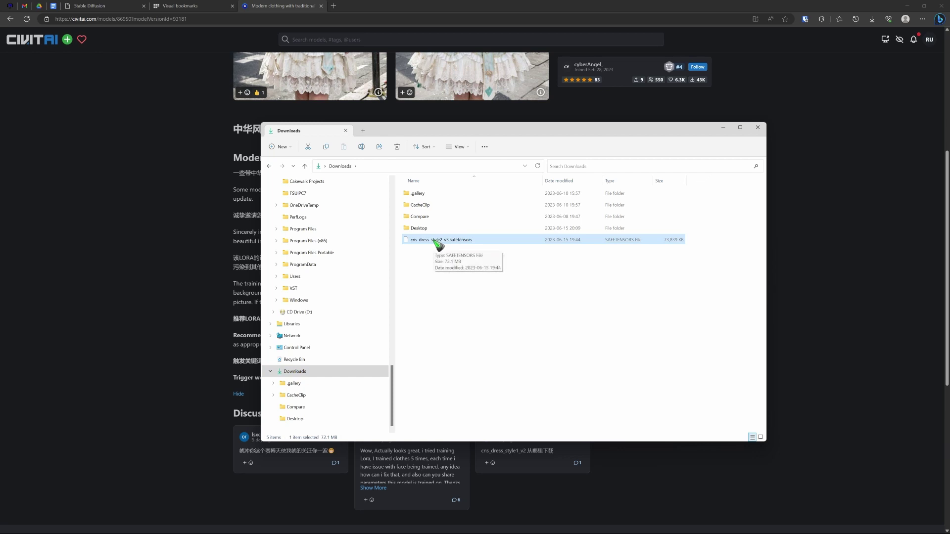
right_click(437, 242)
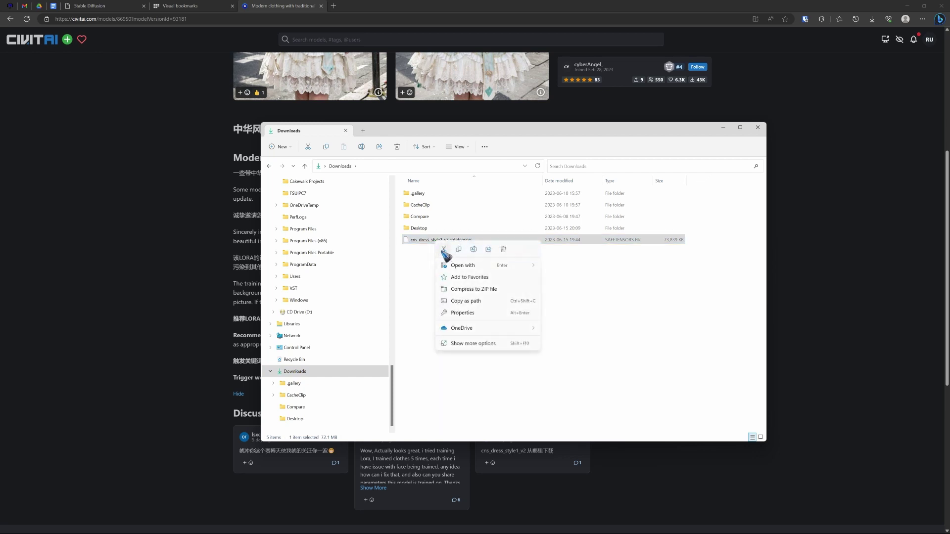
click(444, 249)
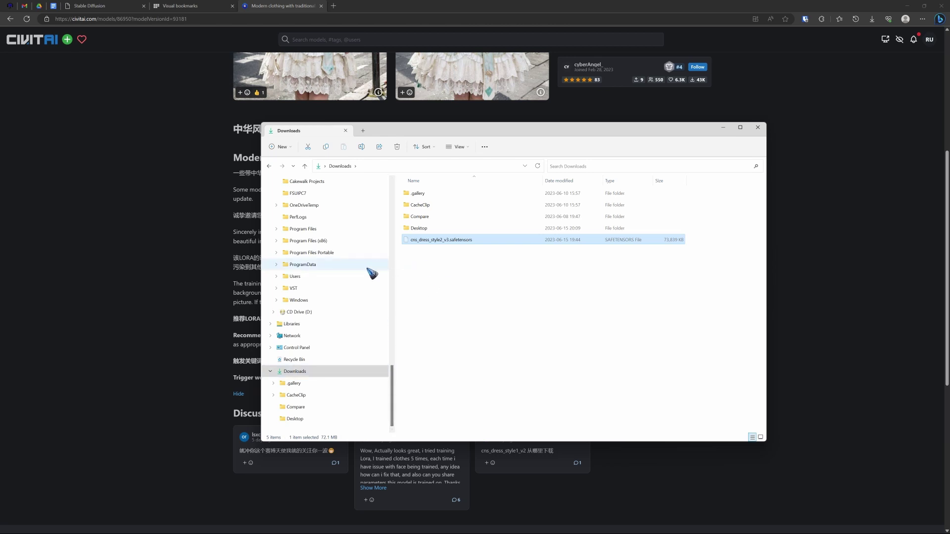
Go to stable-diffusion-webui\models\Lora and select cns_dress_style2_v3.safetensors there
scroll(351, 272, up, 10)
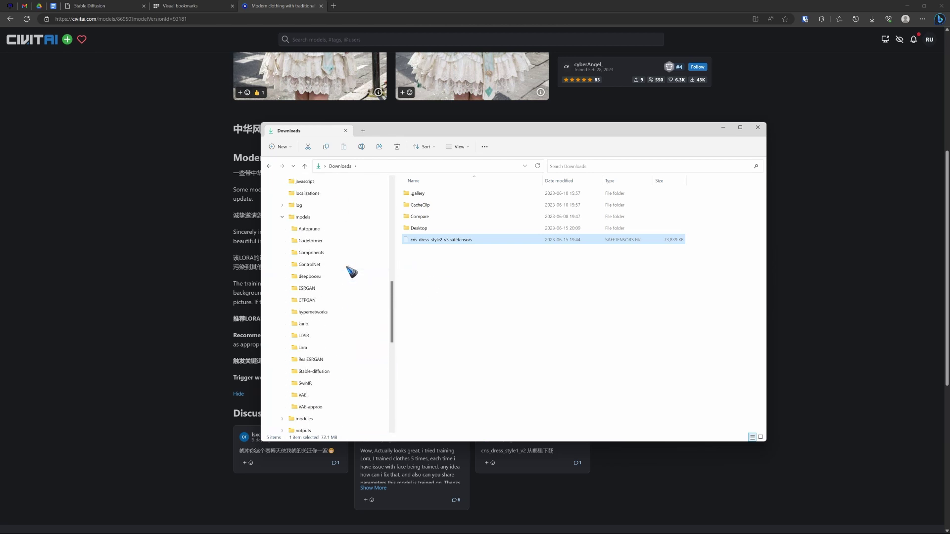
scroll(351, 273, up, 8)
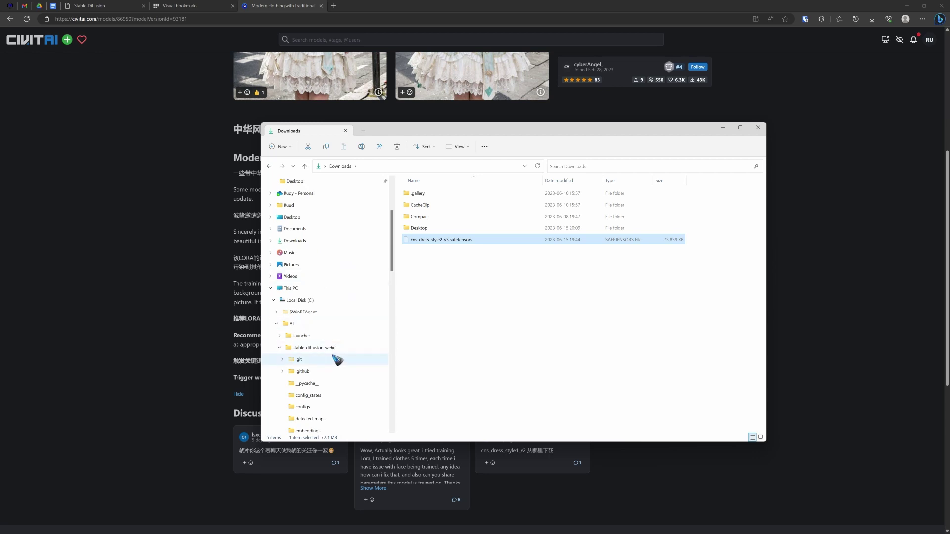
click(330, 349)
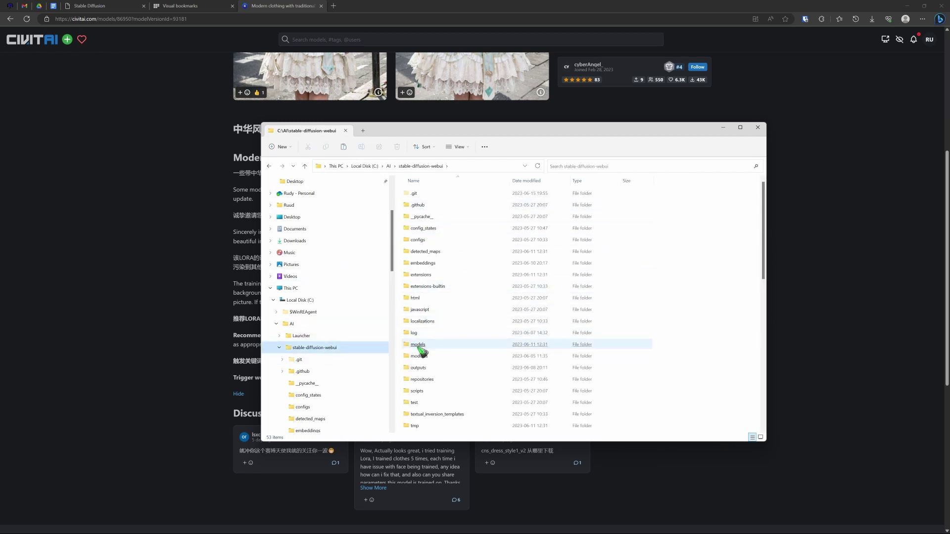
double_click(418, 345)
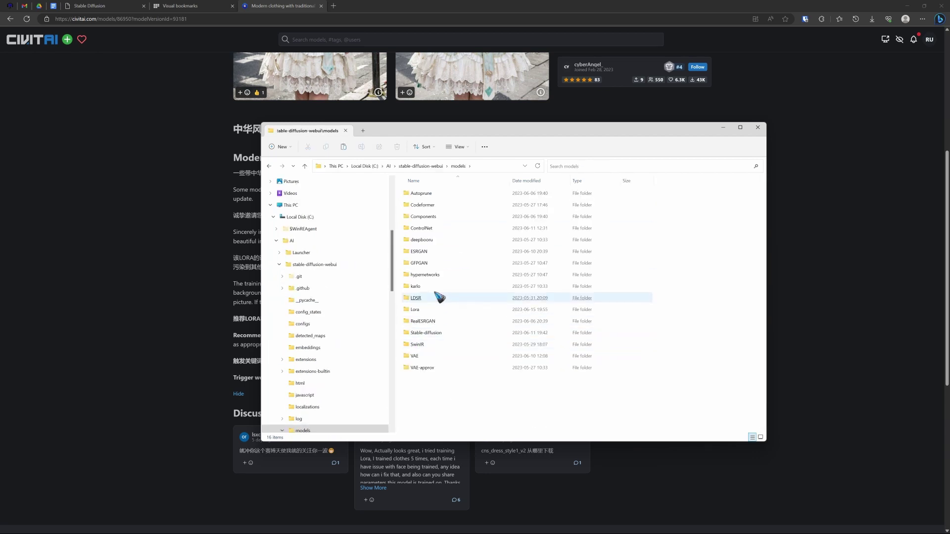
click(422, 311)
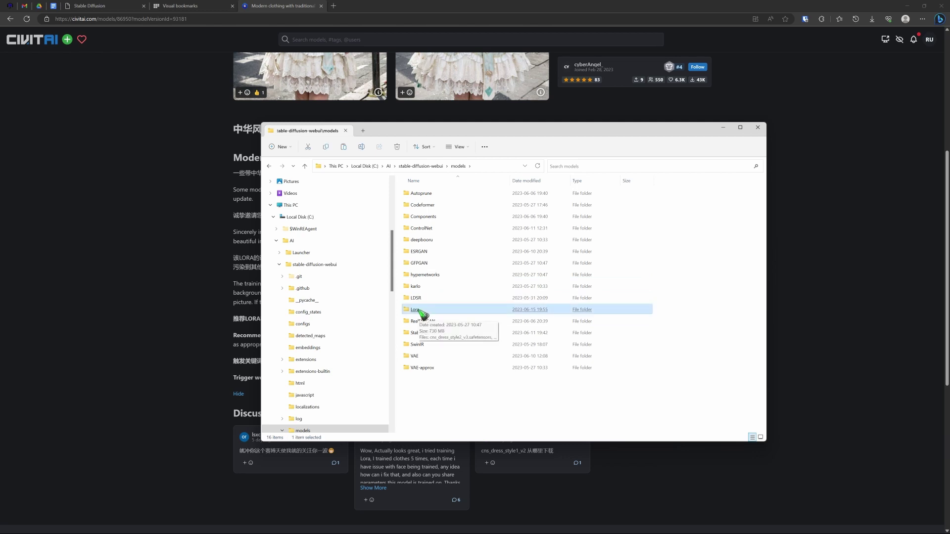
double_click(420, 311)
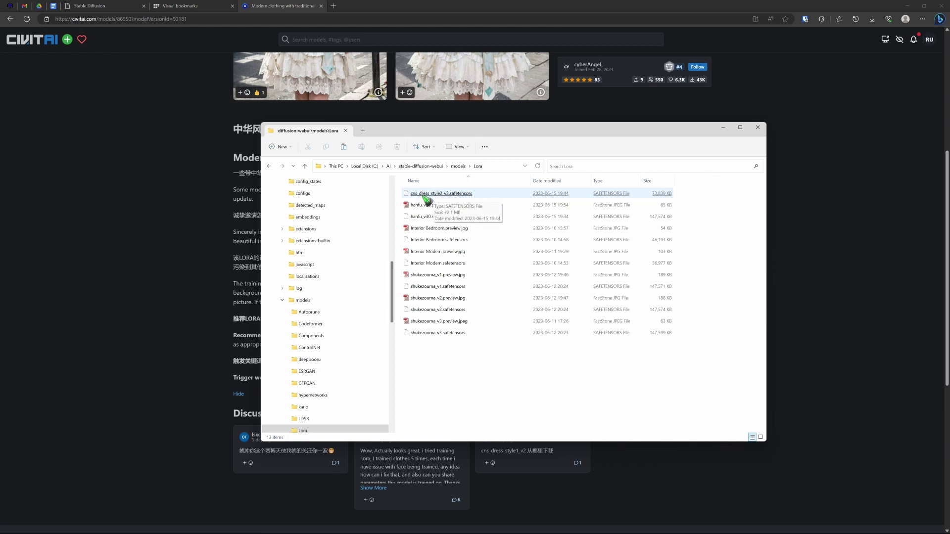
click(426, 195)
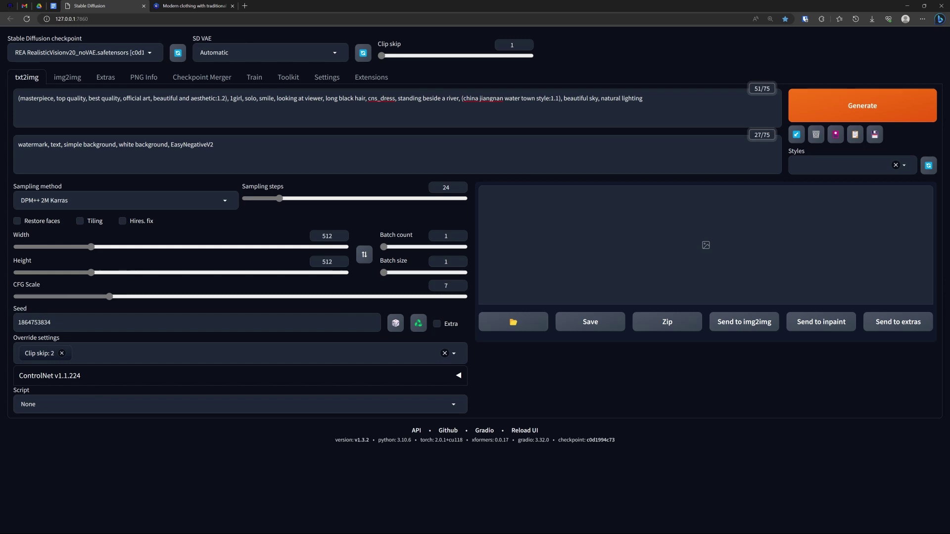
Generate and enlarge the LoRA-free 512×512 water-town image, then put the cursor at the prompt's end
click(874, 115)
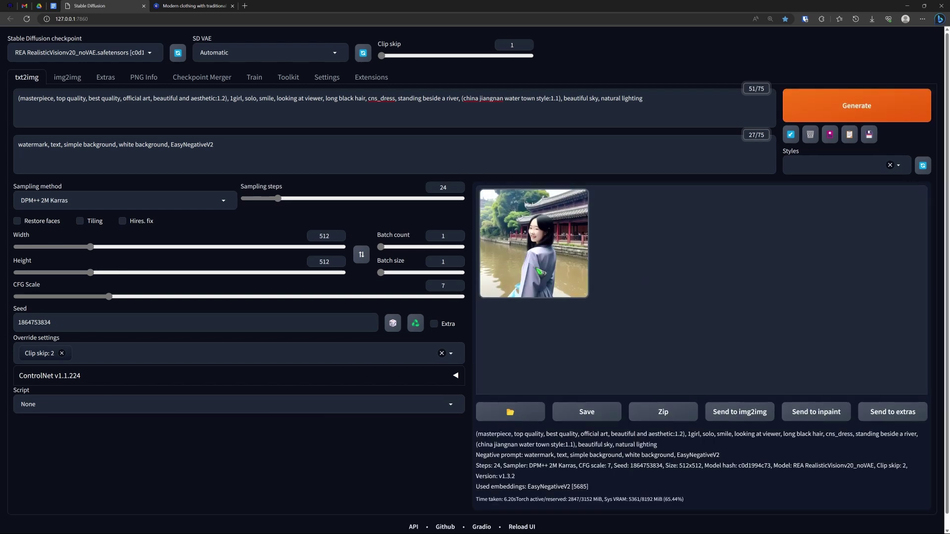
click(541, 272)
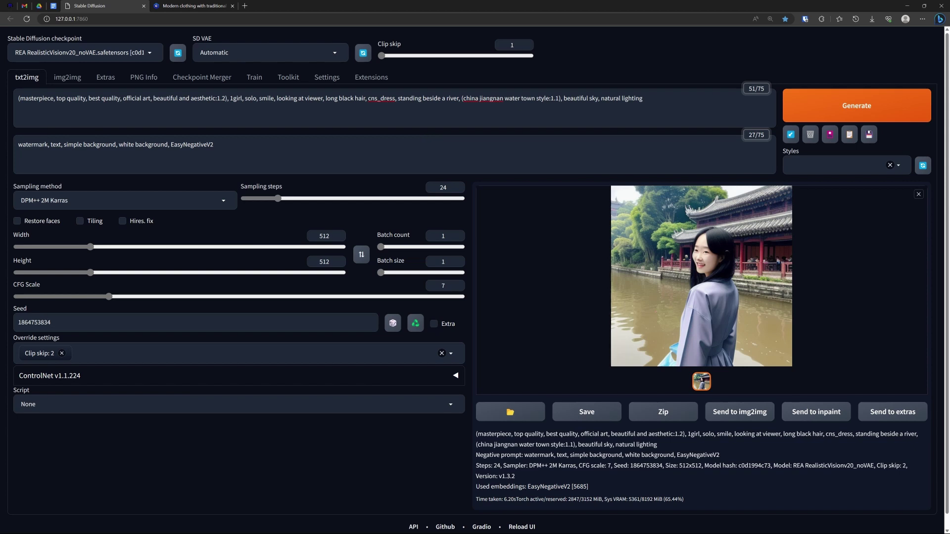
drag(368, 98, 394, 98)
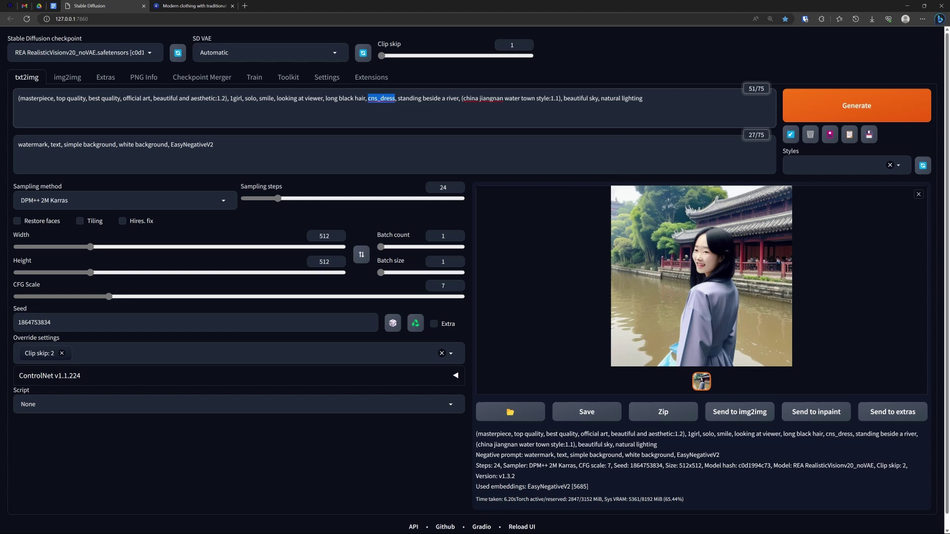
click(643, 98)
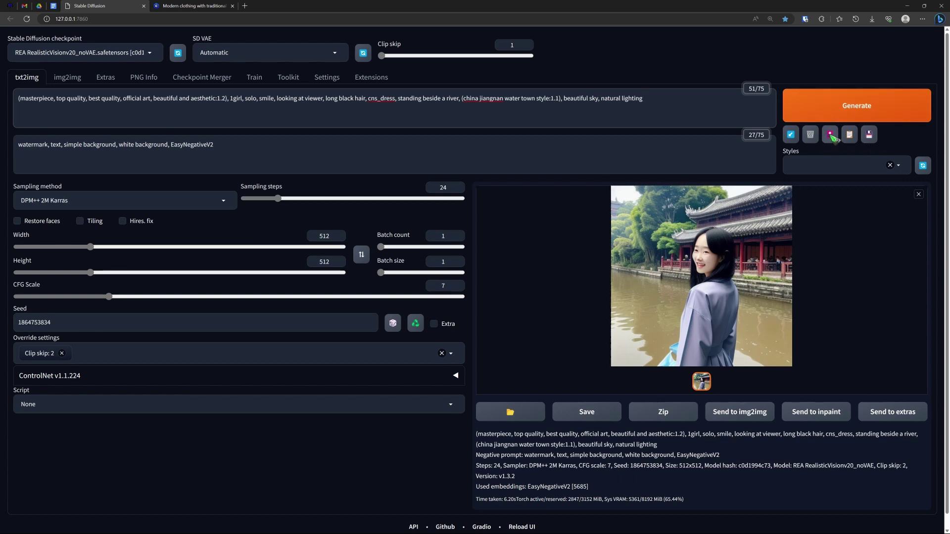
Insert the cns_dress_style2_v3 LoRA from extra networks and change its weight from 1 to 0.7
click(830, 135)
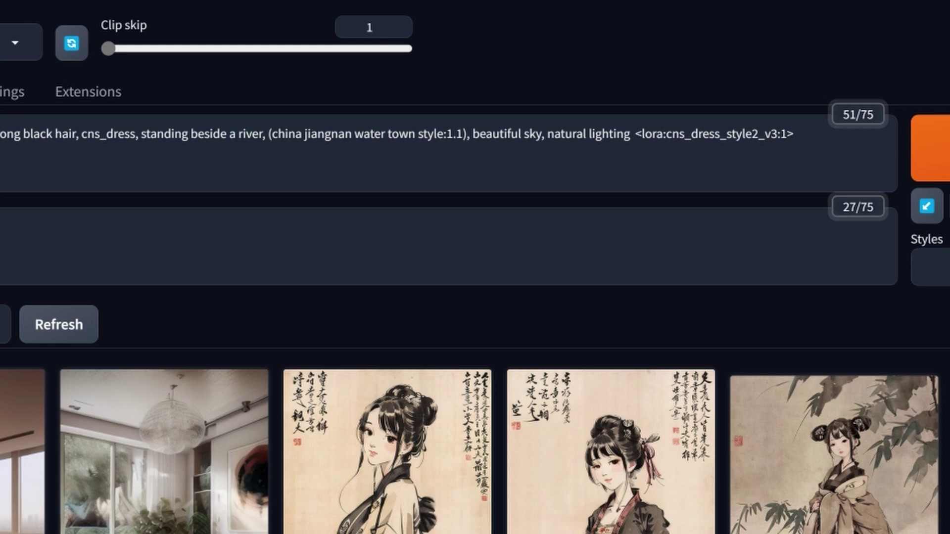
click(787, 134)
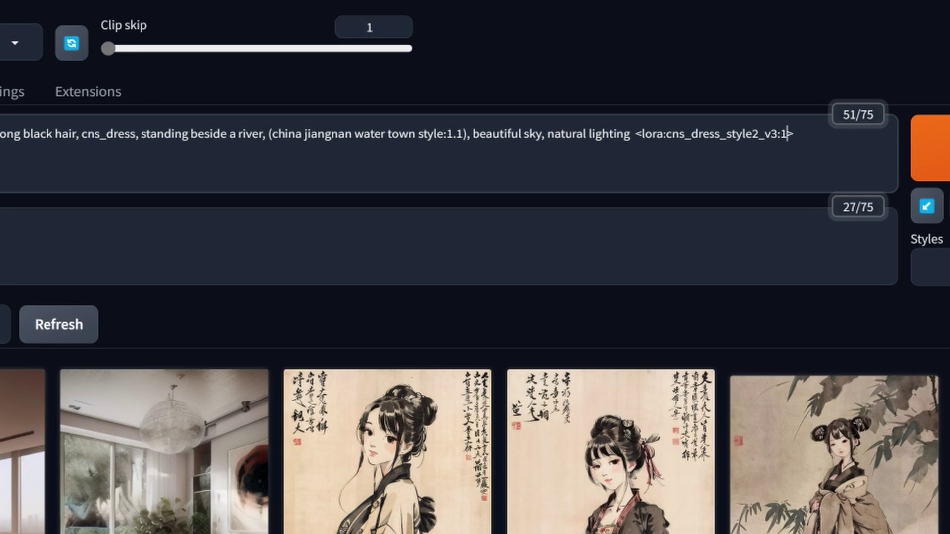
key(BackSpace)
text(0.7)
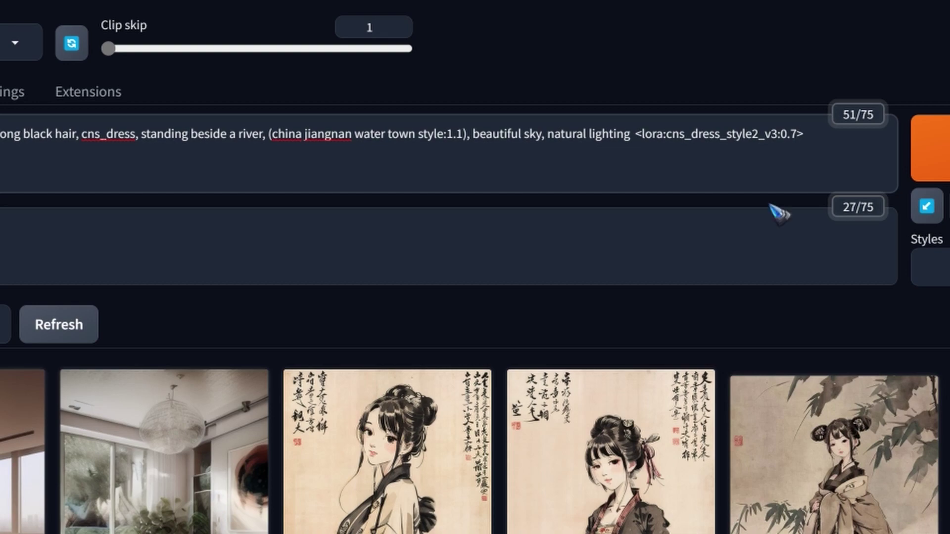
Generate the pale green traditional dress image with the LoRA, view it, and save it
click(930, 149)
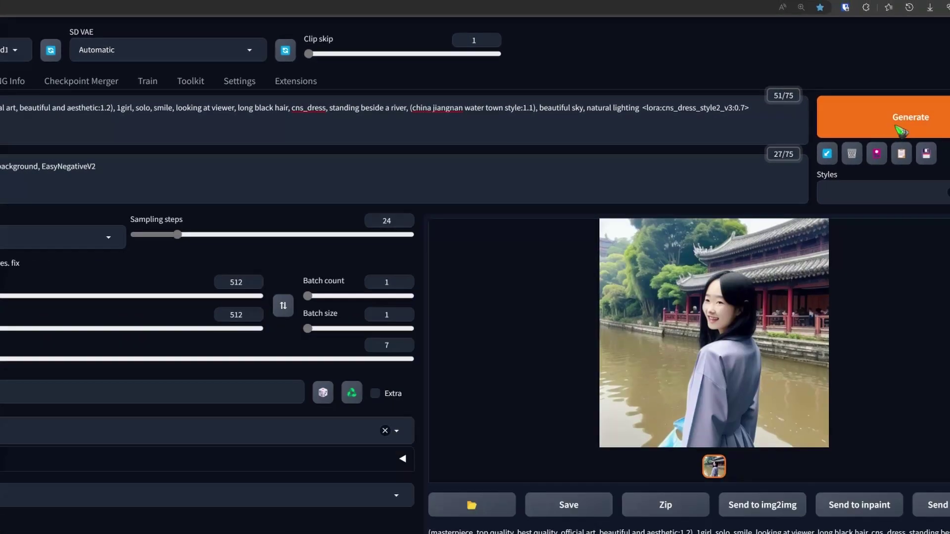
click(850, 113)
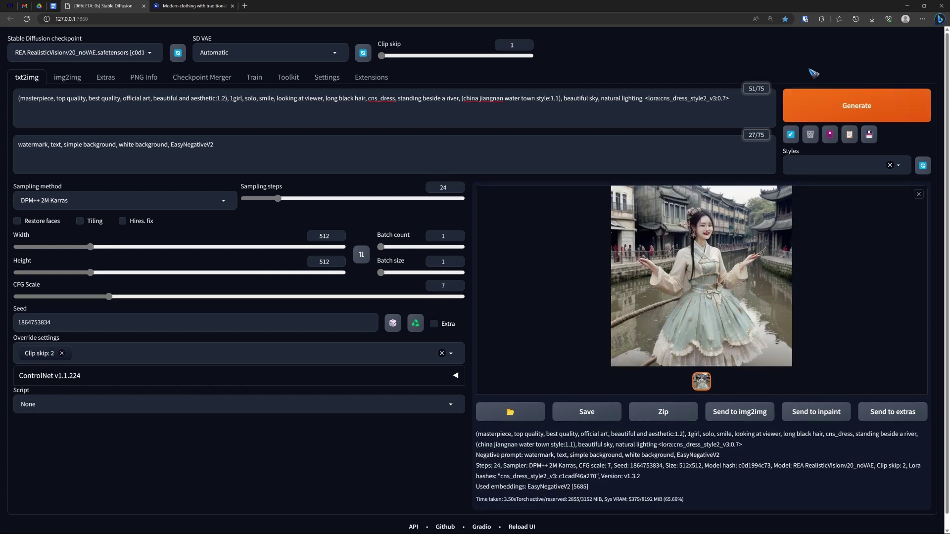
click(711, 308)
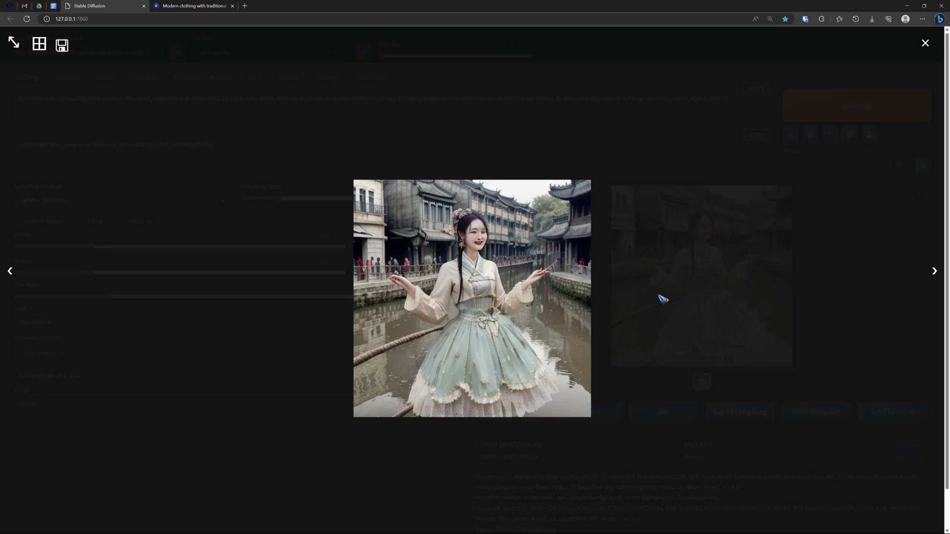
click(781, 236)
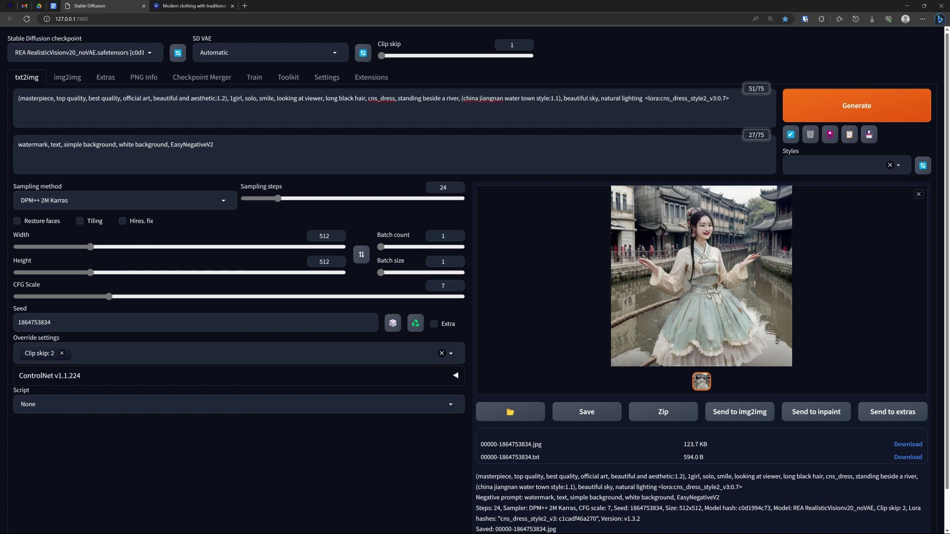
mouse_move(368, 528)
click(564, 526)
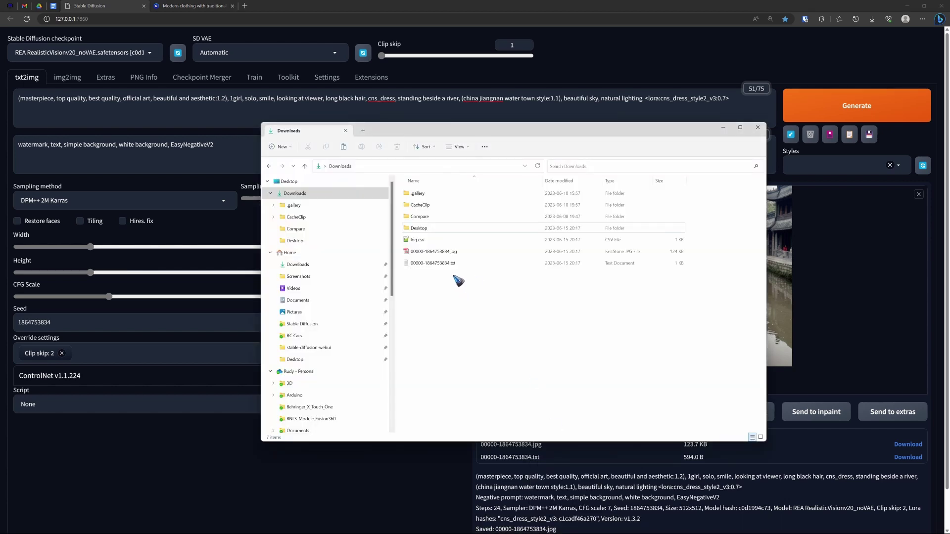
Copy the saved image 00000-1864753834.jpg in Downloads
click(434, 254)
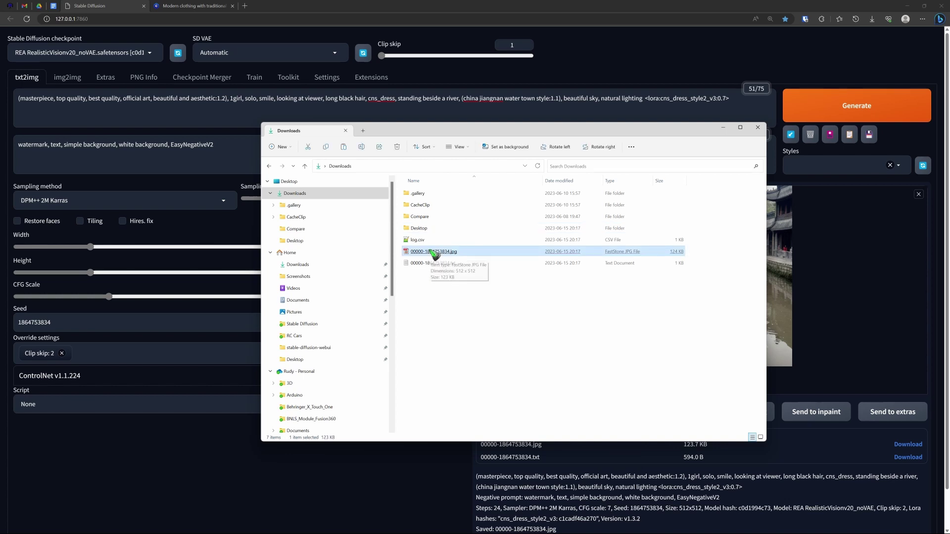
right_click(434, 254)
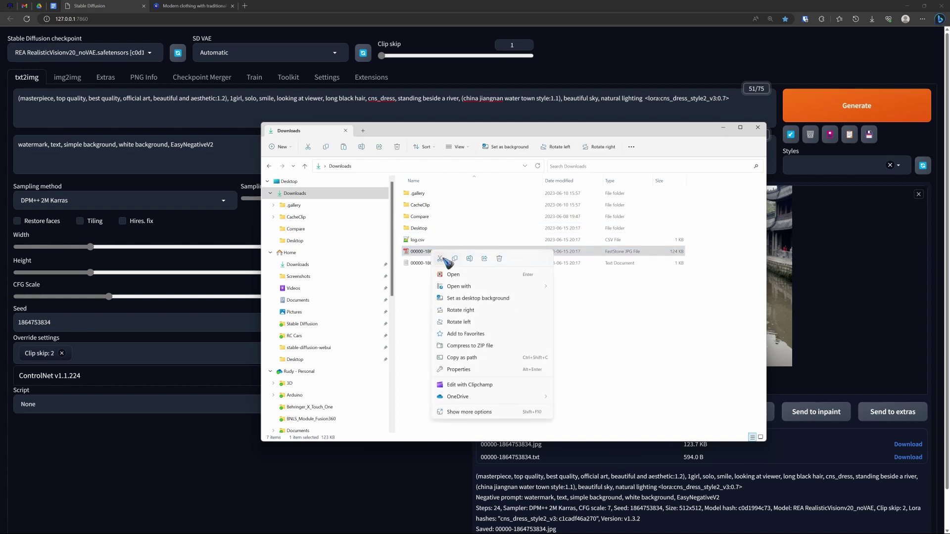
key(Escape)
scroll(373, 317, down, 4)
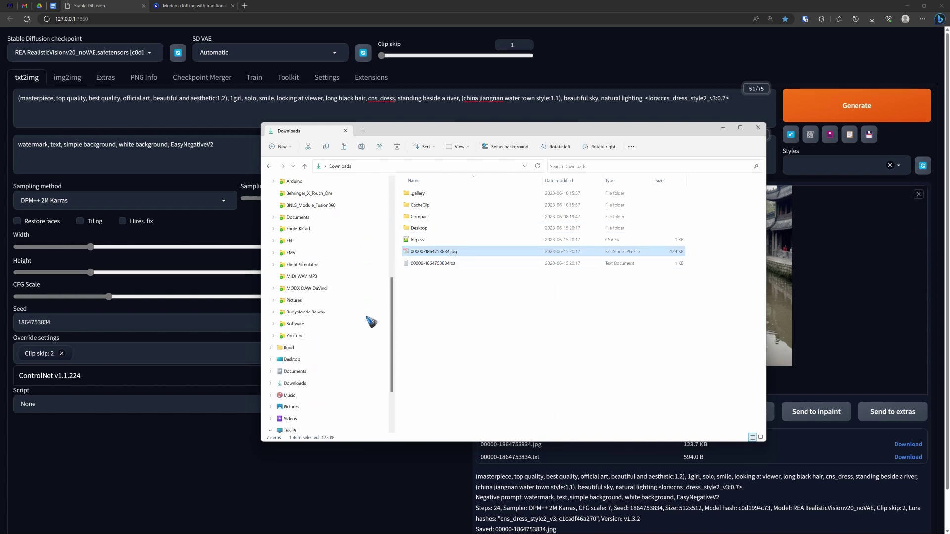
scroll(371, 321, up, 4)
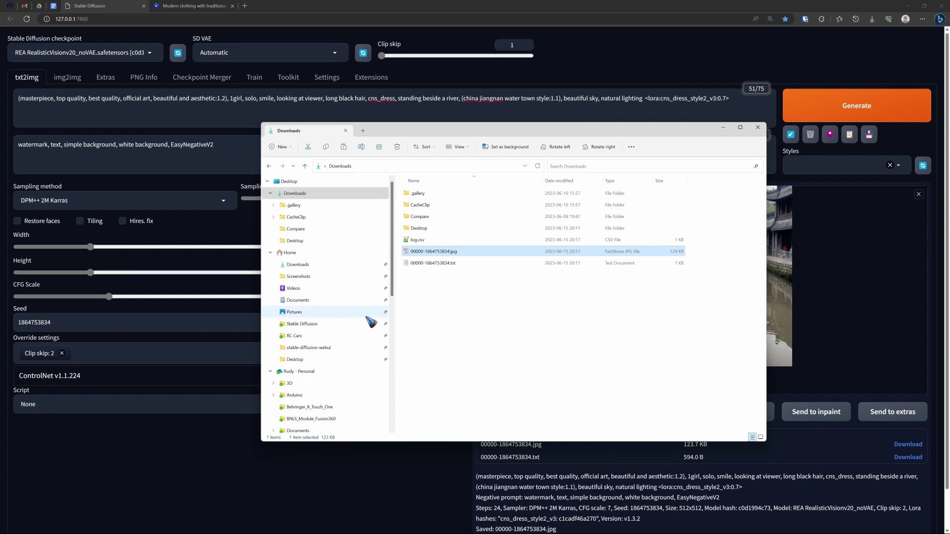
Paste the image into the stable-diffusion-webui\models\Lora folder
click(329, 349)
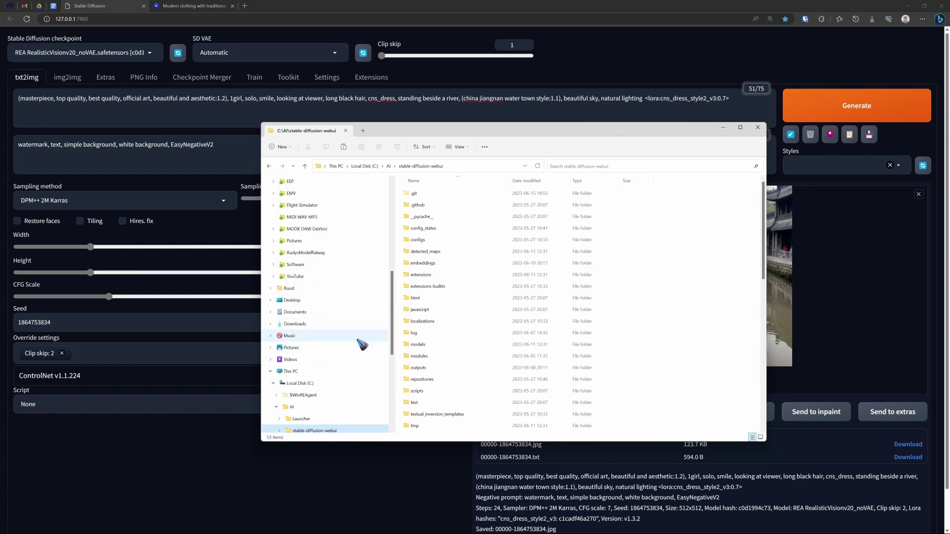
click(415, 311)
click(420, 323)
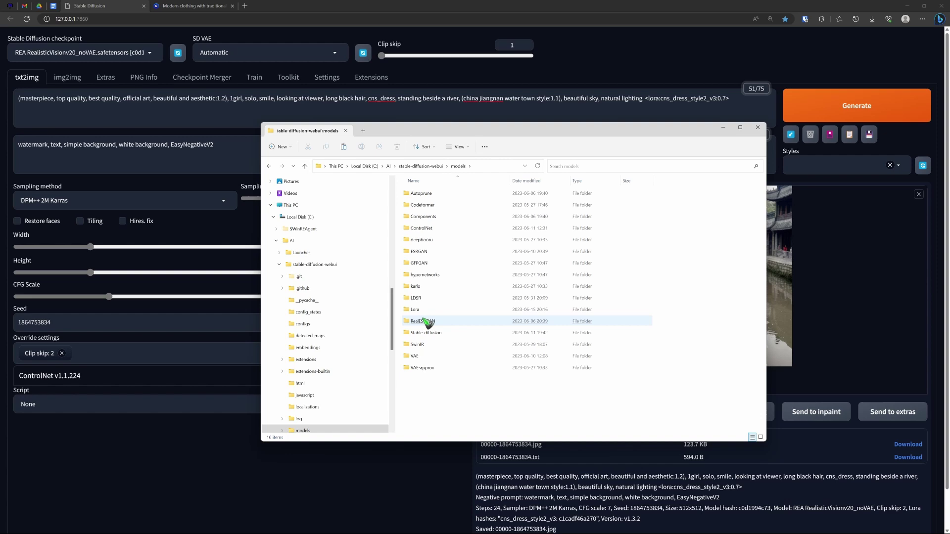
double_click(417, 309)
right_click(458, 378)
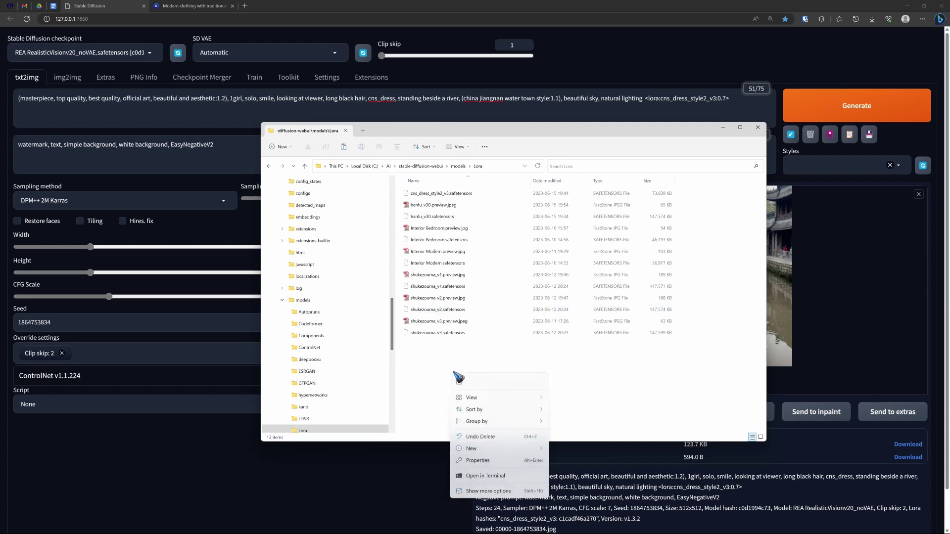
click(458, 378)
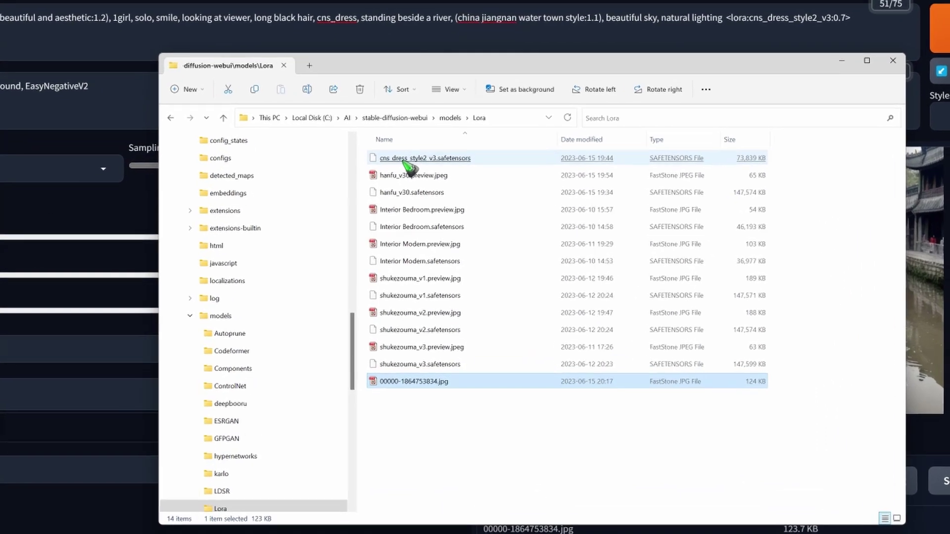
Copy the name cns_dress_style2_v3 from the LoRA file's rename field
click(403, 159)
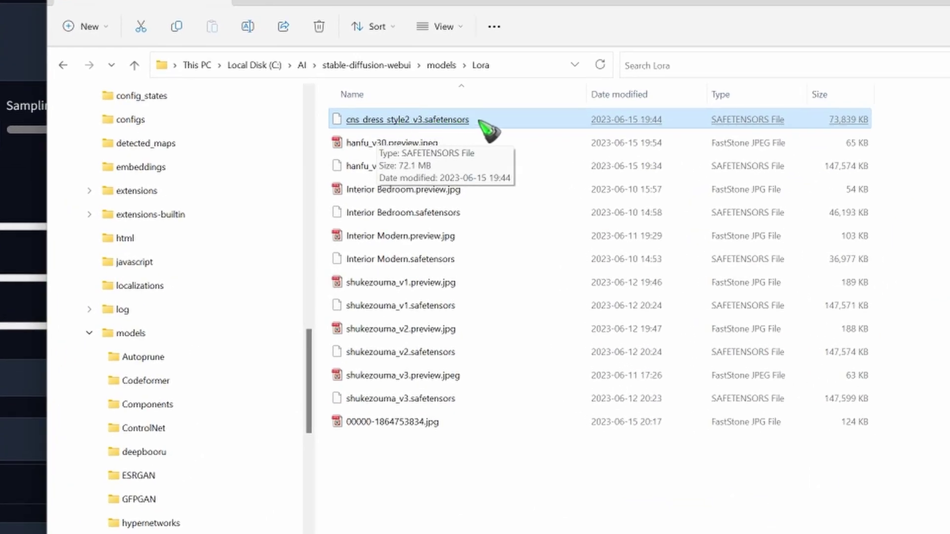
key(F2)
key(ctrl+c)
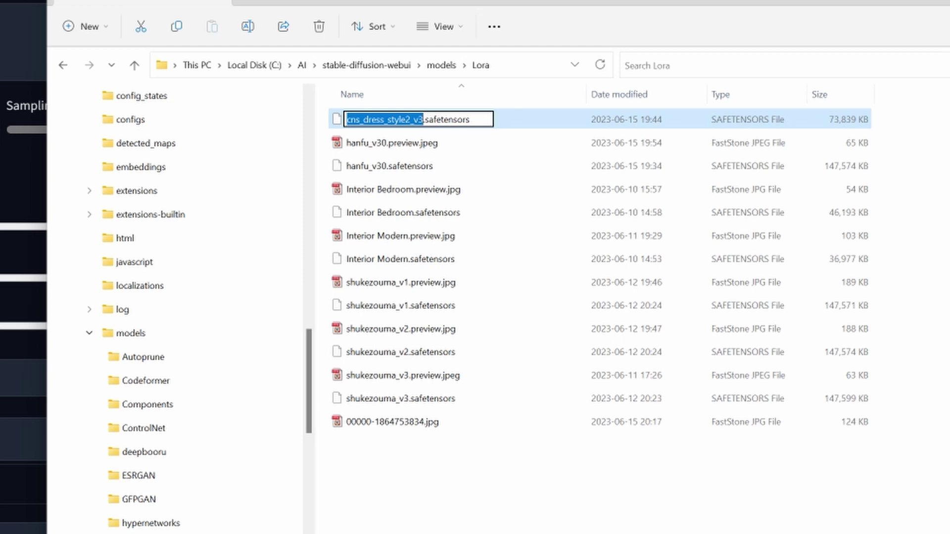
key(Return)
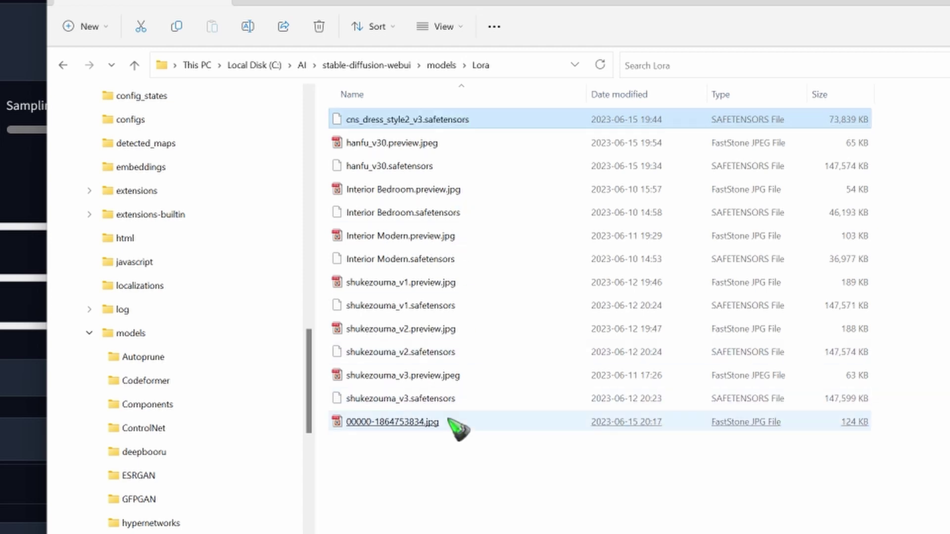
Rename 00000-1864753834.jpg by pasting the LoRA name and adding 'preview.'
click(407, 424)
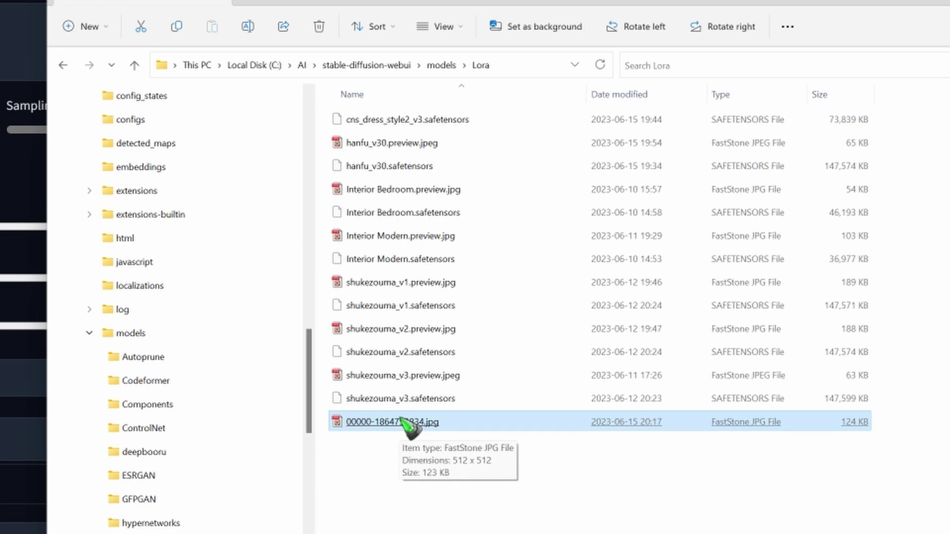
click(407, 422)
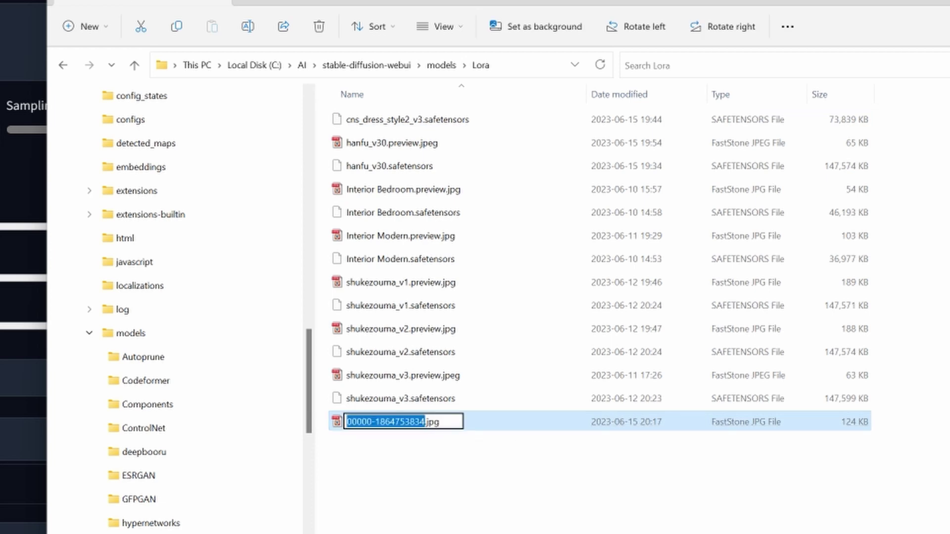
key(ctrl+v)
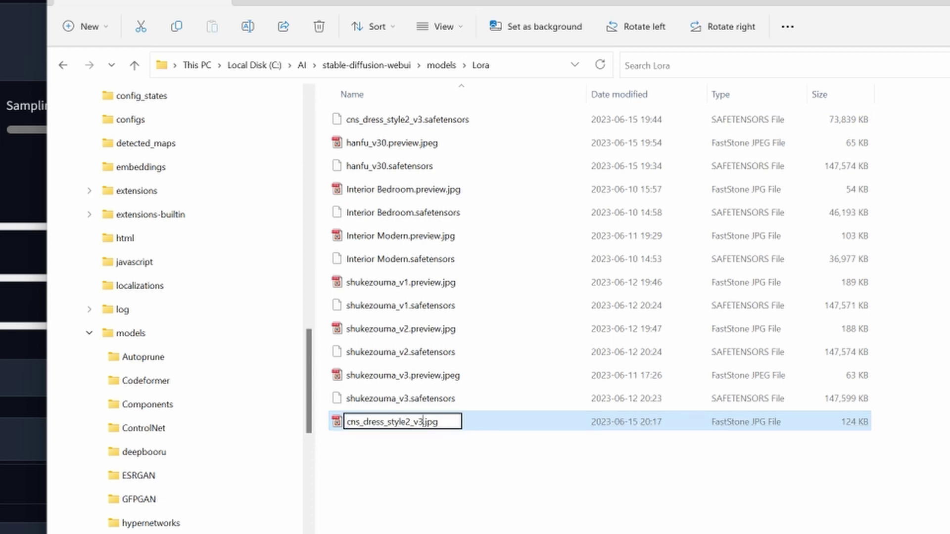
text(preview)
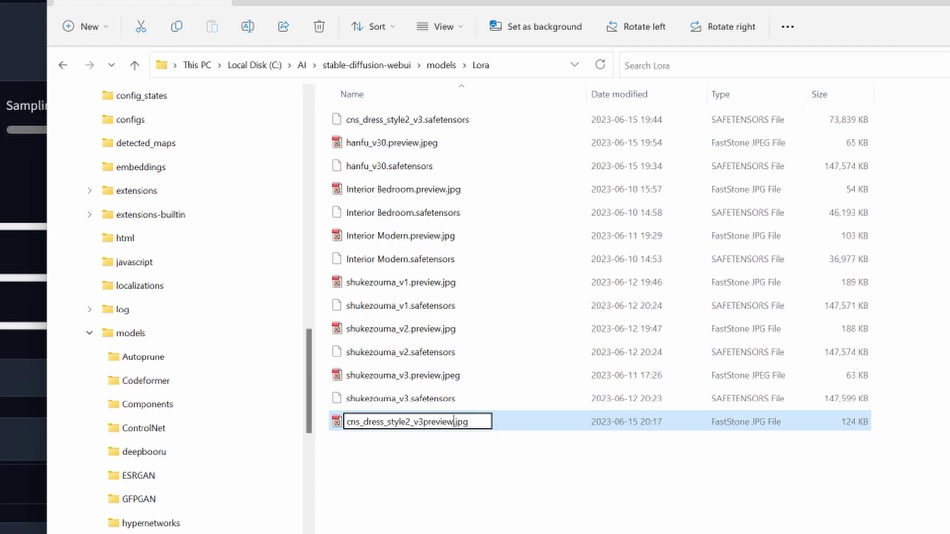
text(.)
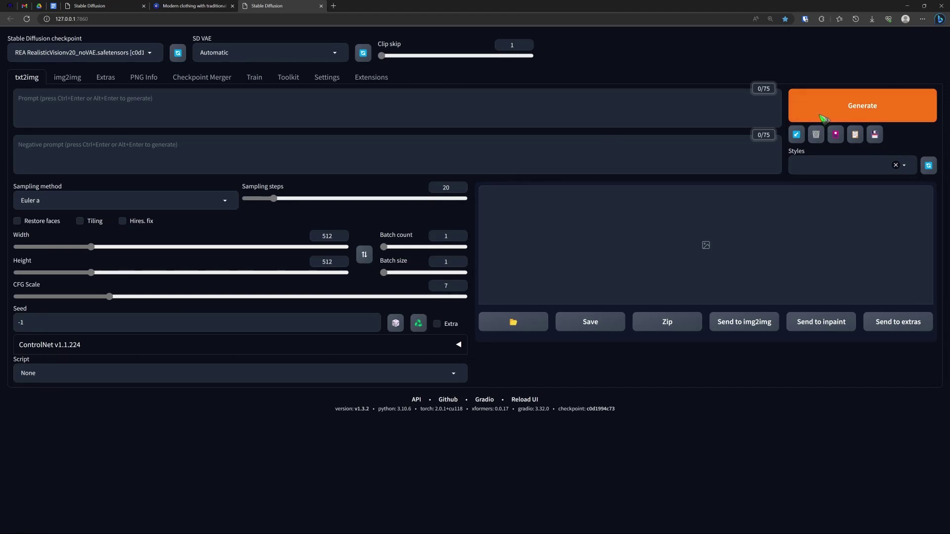
Show the extra networks Lora cards to see cns_dress_style2_v3's new dress thumbnail
click(836, 136)
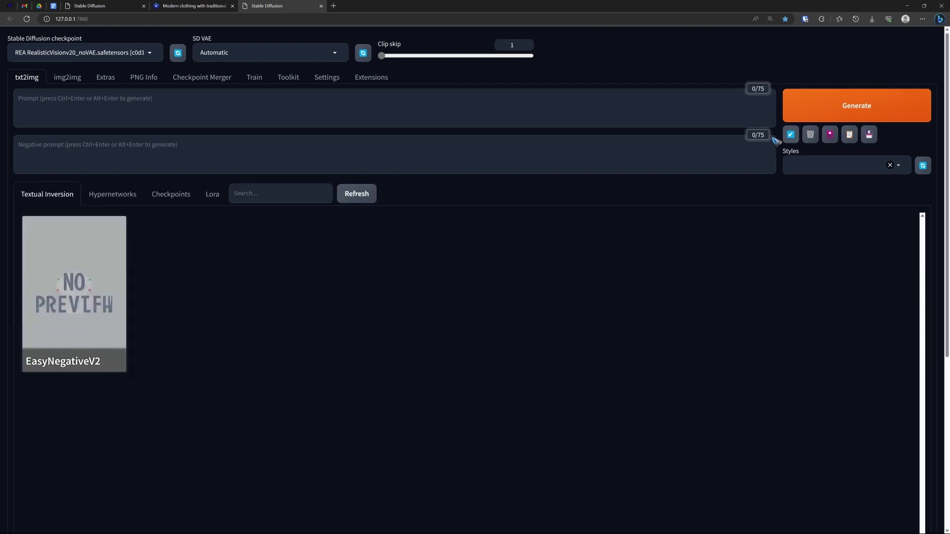
click(212, 195)
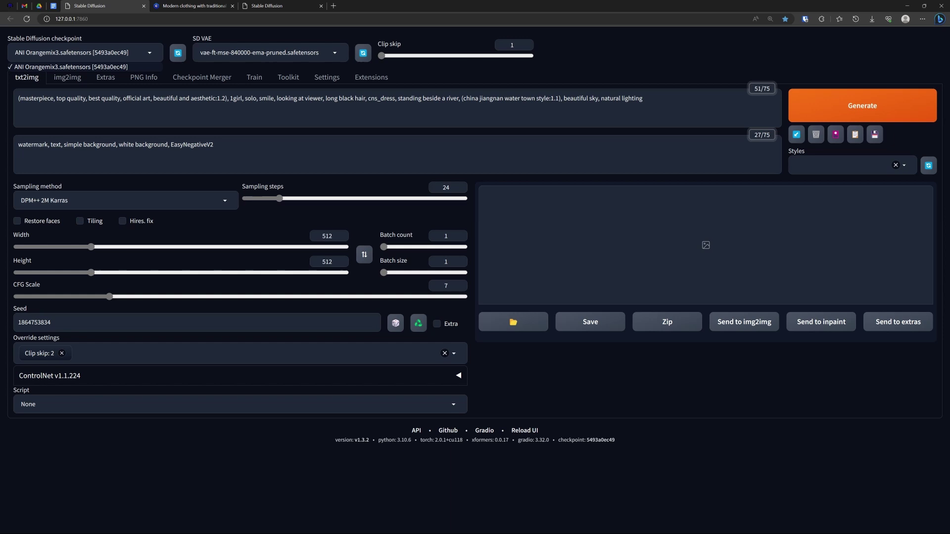
Generate the cns_dress river image with ANI Orangemix3, no LoRA, and inspect it full-screen
click(853, 109)
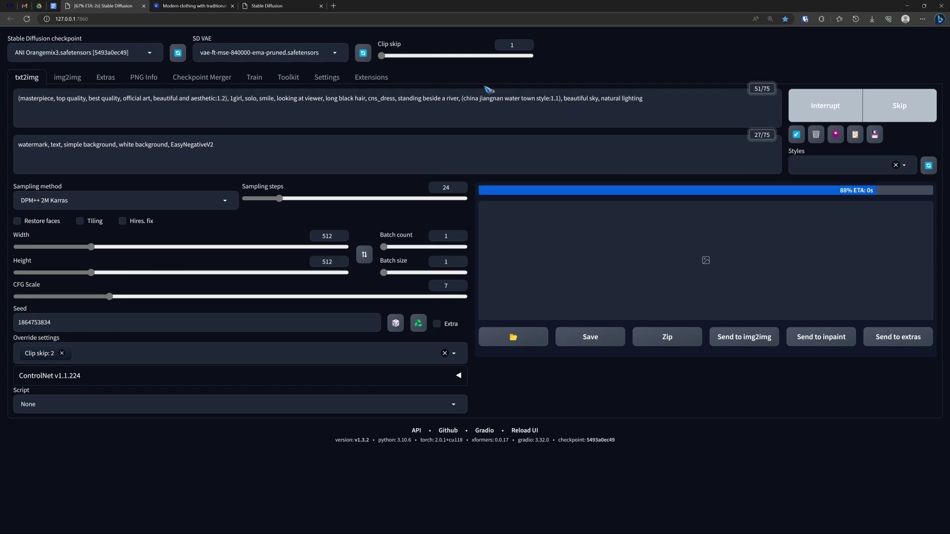
drag(367, 98, 395, 98)
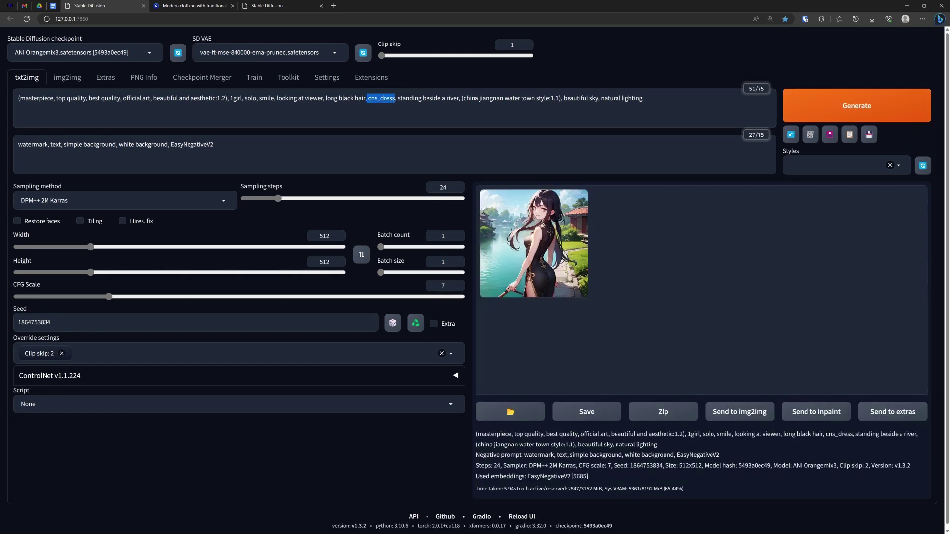
click(574, 261)
click(638, 301)
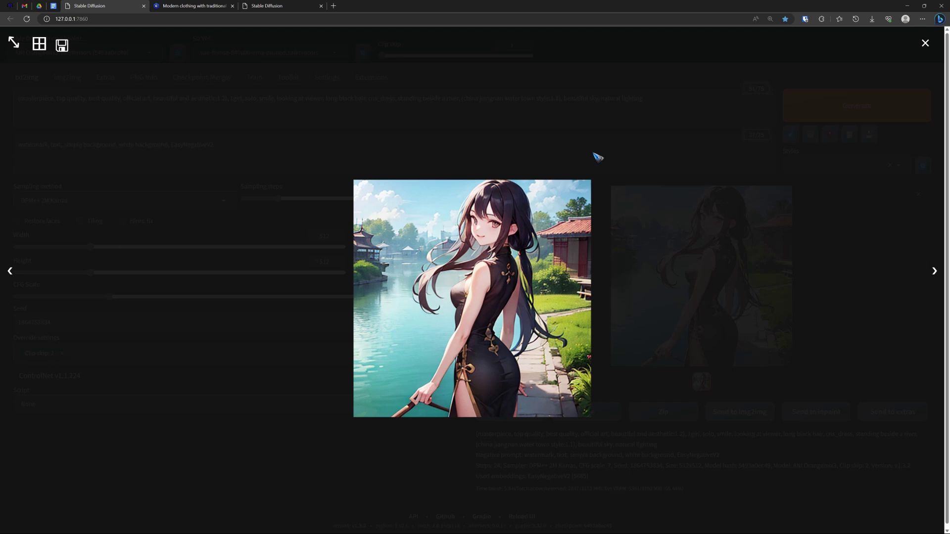
click(926, 44)
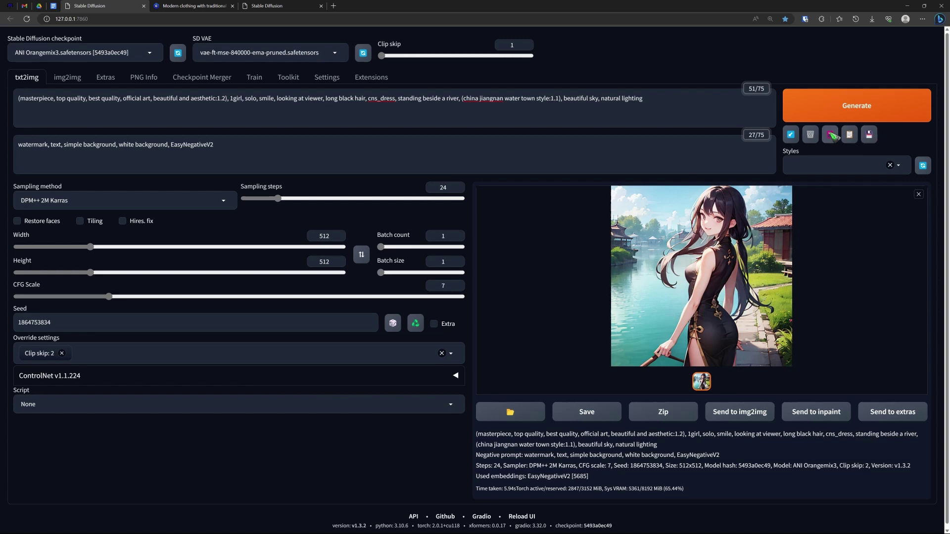
Insert the cns_dress_style2_v3 LoRA at weight 0.7 and regenerate the ANI Orangemix3 image
click(830, 134)
click(74, 290)
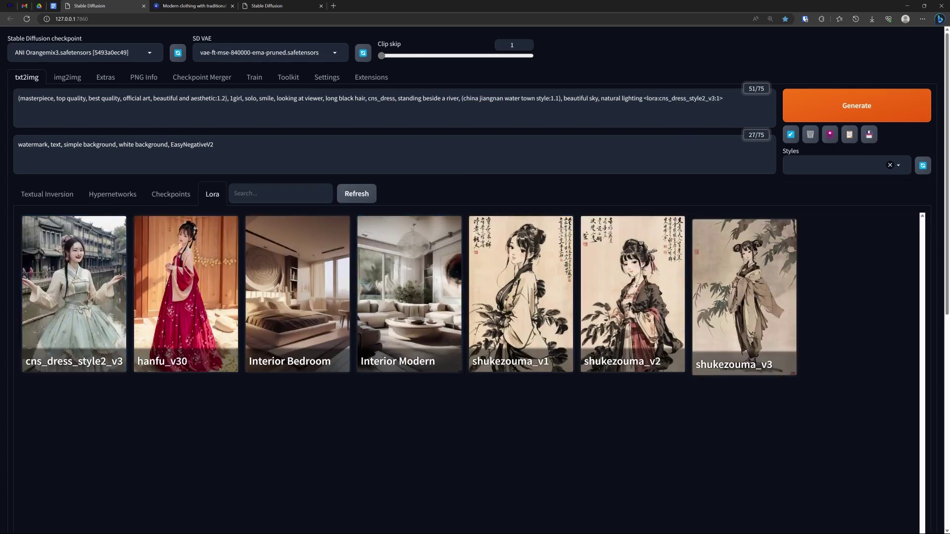
click(719, 99)
key(BackSpace)
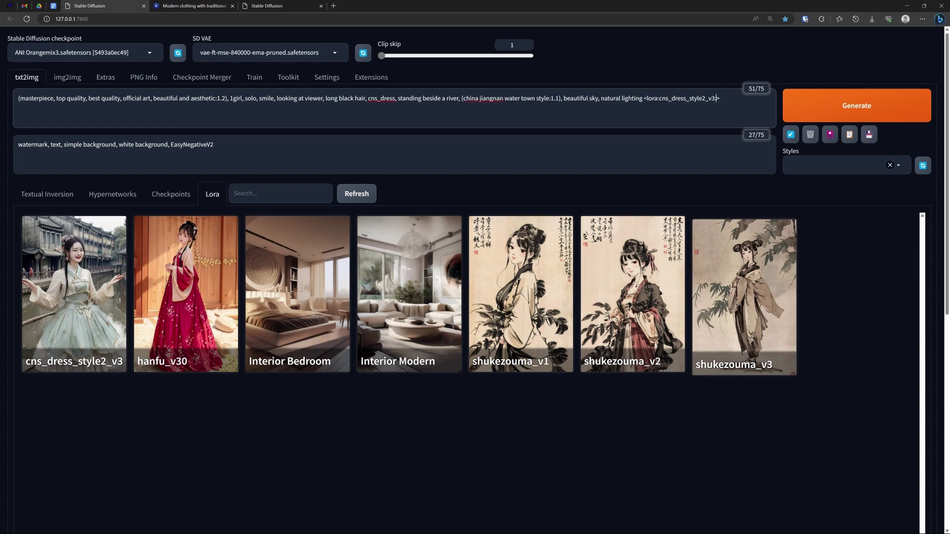
text(0.7)
click(830, 135)
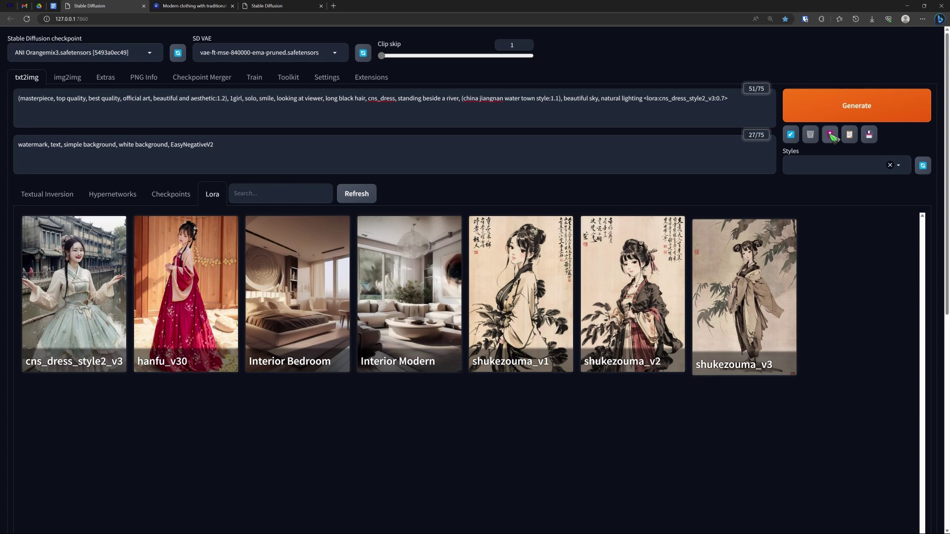
click(852, 108)
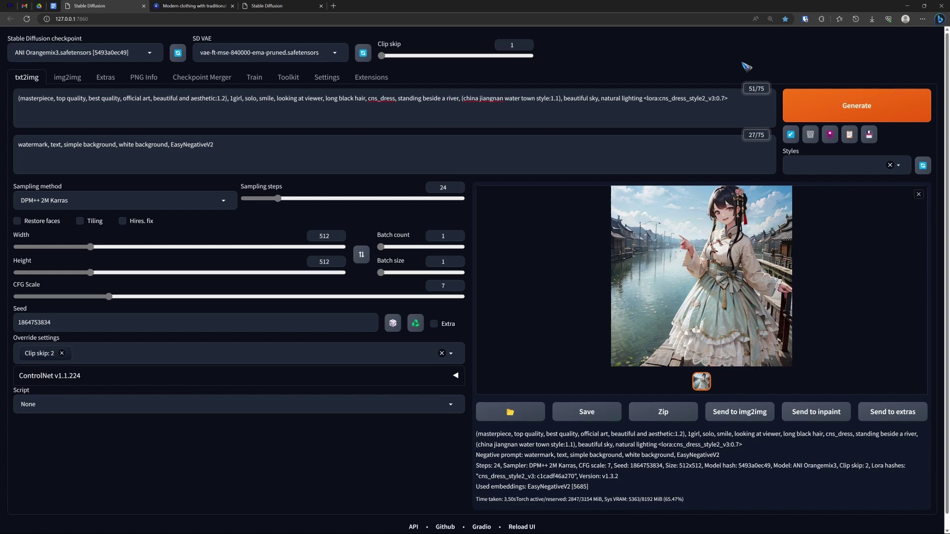
Enlarge the LoRA-styled result 00003-1864753834.jpg in the full-screen viewer
click(707, 309)
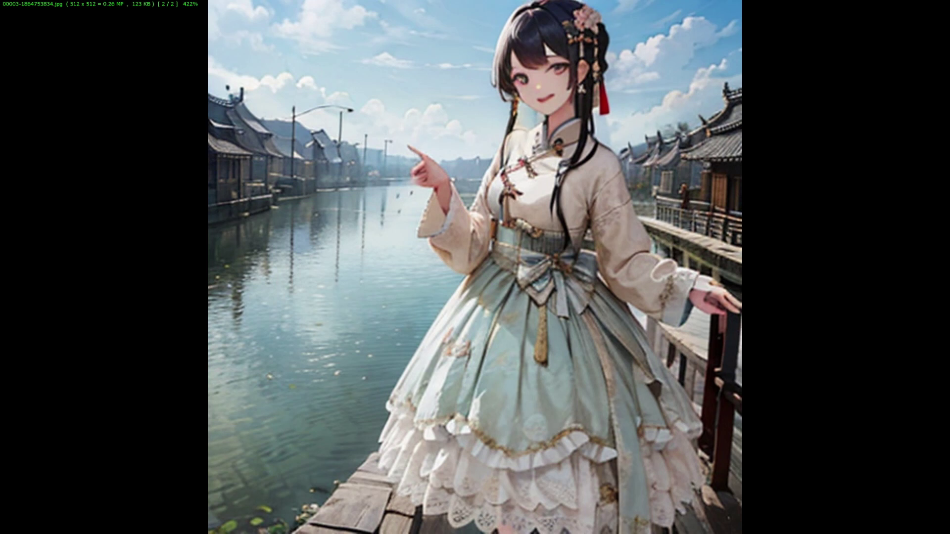
Go back to the previous image, the 2048×2048 00002.jpg, in FastStone
key(Left)
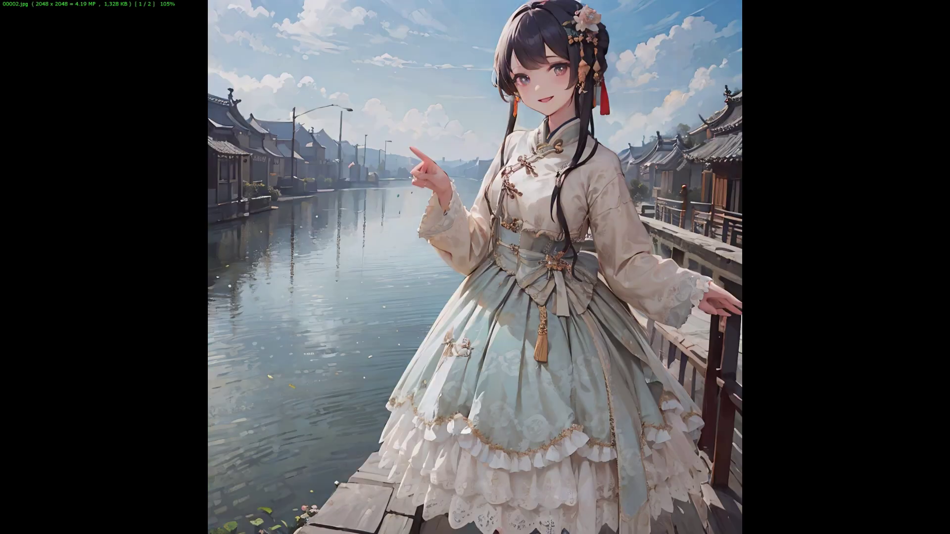